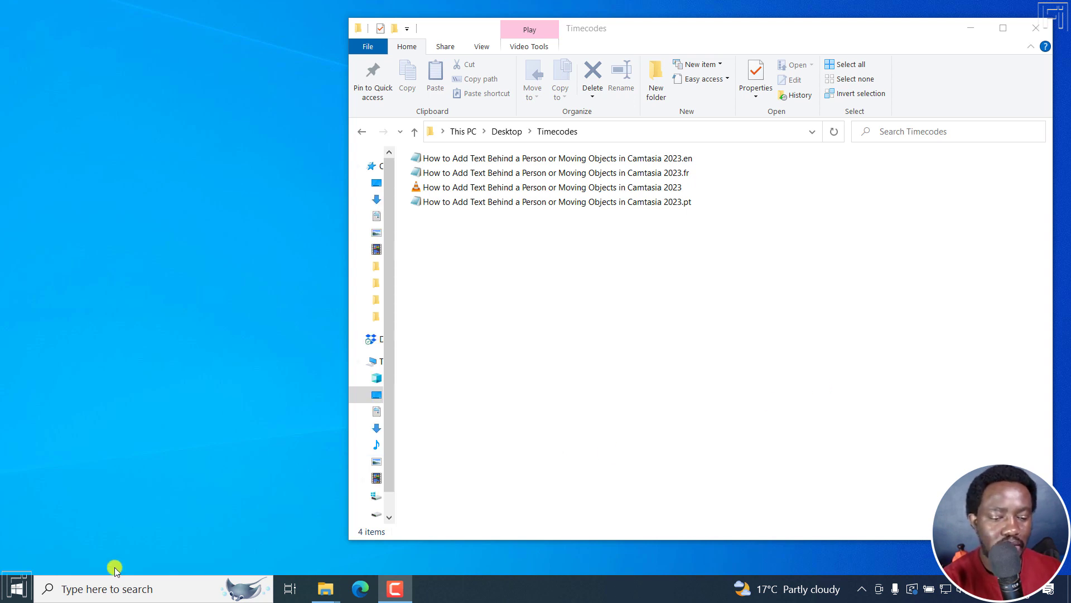
Launch HandBrake from Start search, maximize it, and view its About page showing version 1.6.1
{"action": "left_click", "coordinate": [105, 596]}
{"action": "left_click", "coordinate": [140, 254]}
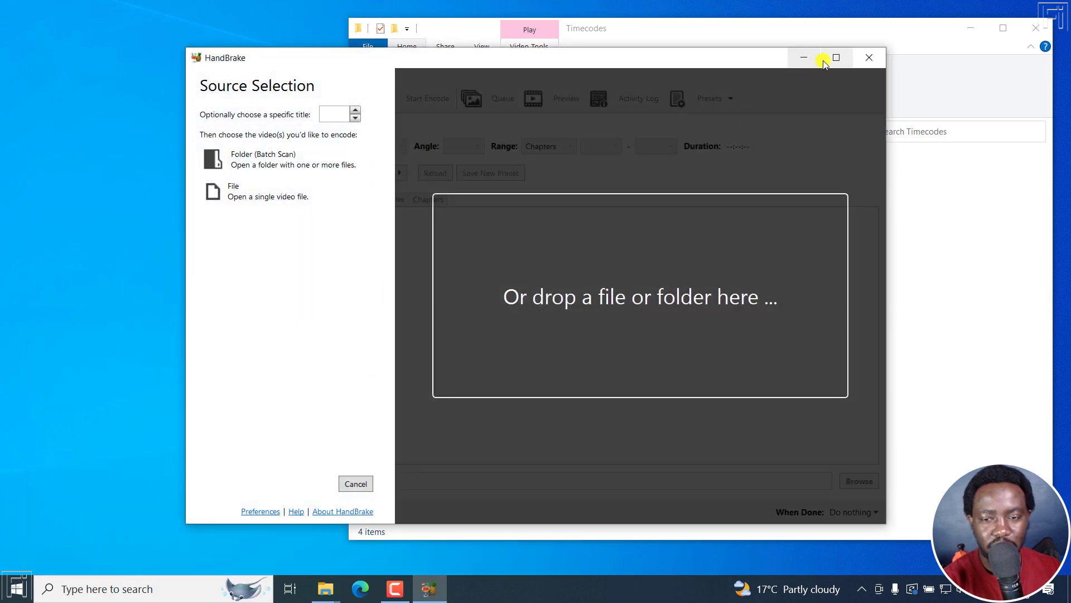
{"action": "left_click", "coordinate": [829, 59]}
{"action": "left_click", "coordinate": [149, 562]}
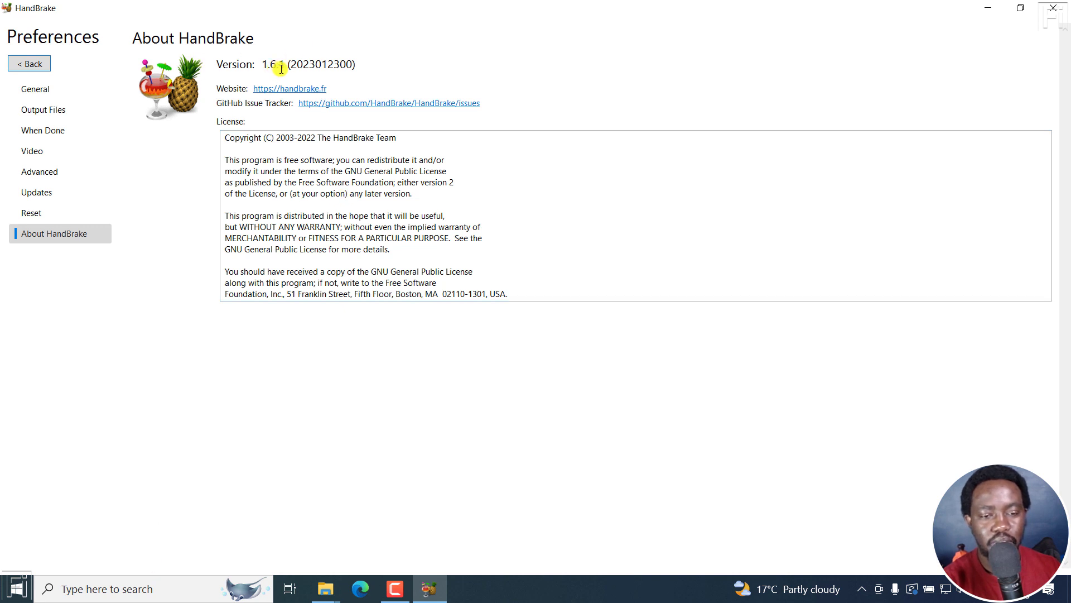
Return HandBrake to Source Selection and bring the Timecodes folder window forward
{"action": "left_click", "coordinate": [36, 63]}
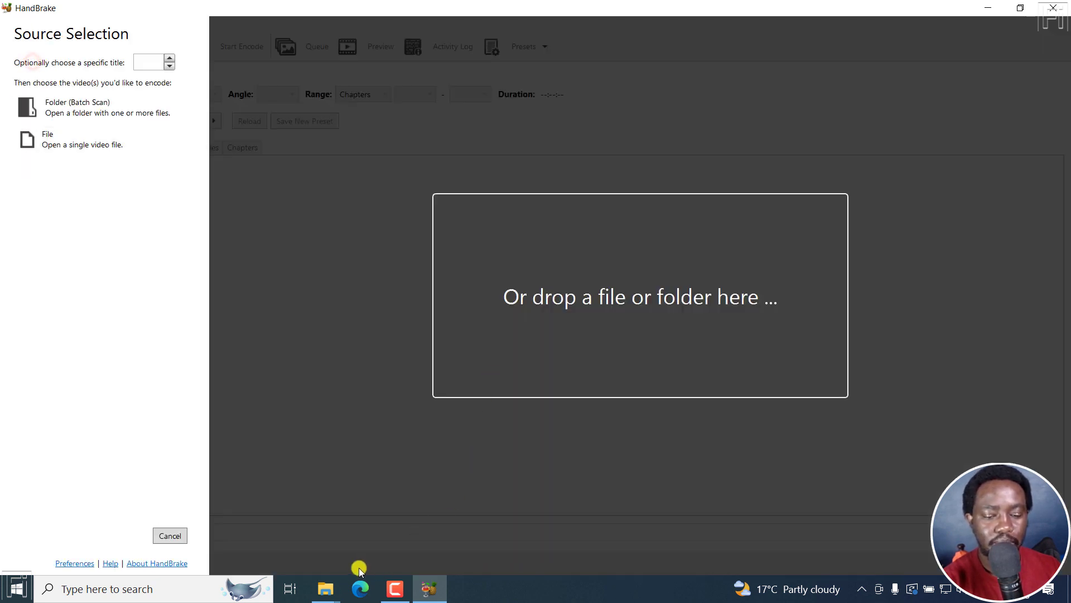
{"action": "mouse_move", "coordinate": [328, 588]}
{"action": "left_click", "coordinate": [391, 526]}
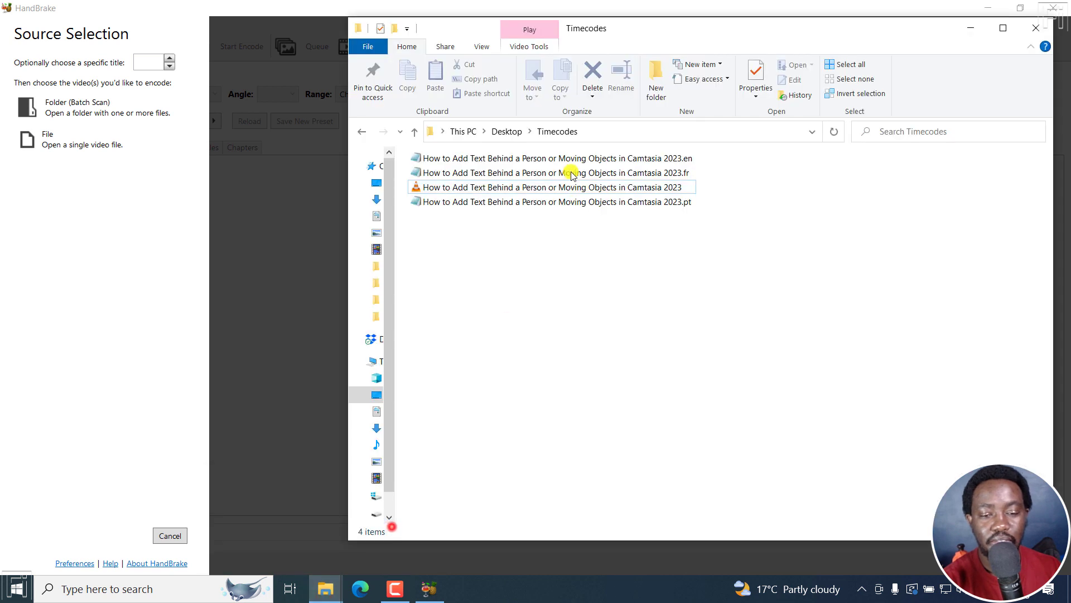
Look over the Camtasia video and its .en, .fr and .pt subtitle files
{"action": "left_click", "coordinate": [478, 193]}
{"action": "left_click", "coordinate": [627, 157]}
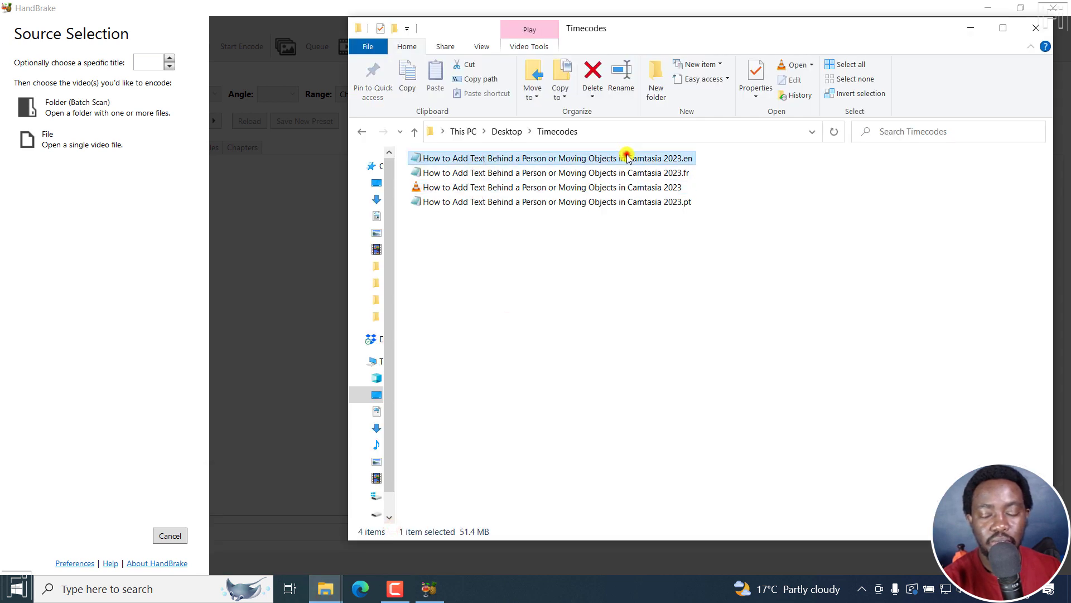
{"action": "left_click", "coordinate": [634, 170]}
{"action": "left_click", "coordinate": [681, 159]}
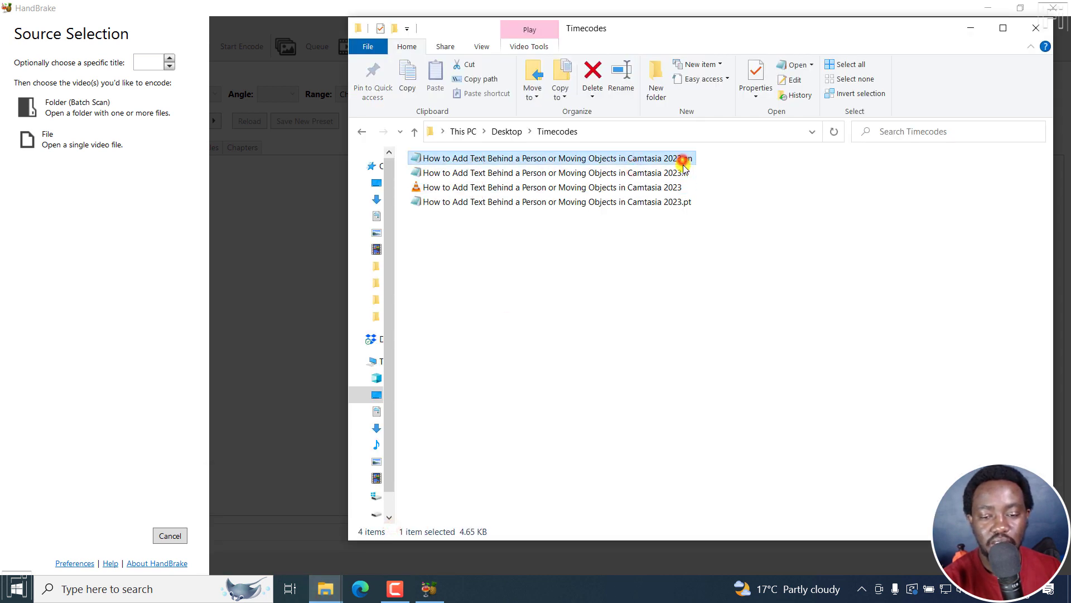
{"action": "left_click", "coordinate": [685, 175]}
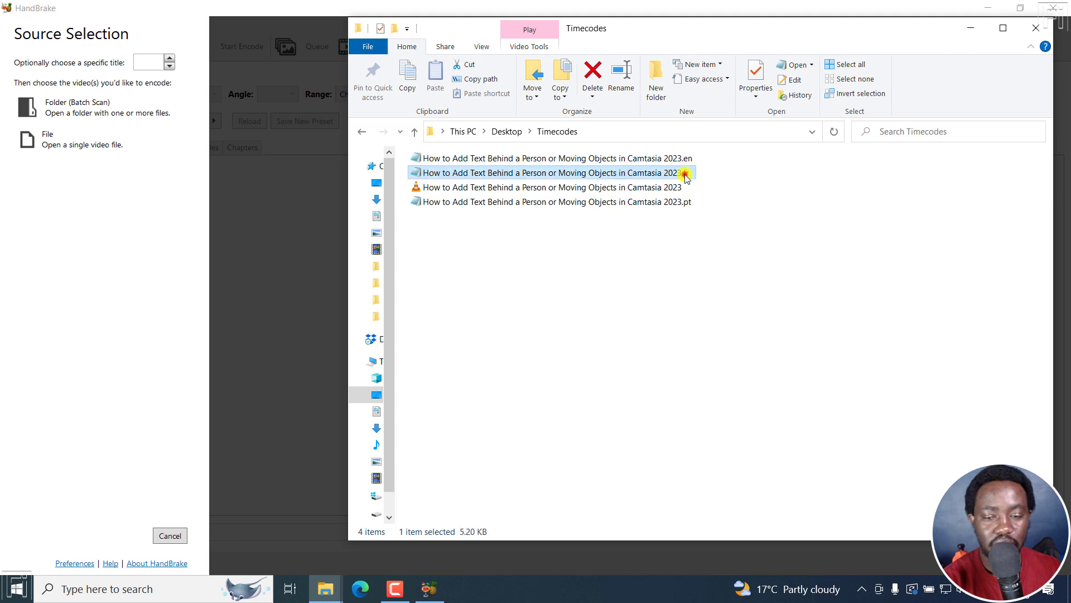
{"action": "left_click", "coordinate": [690, 205]}
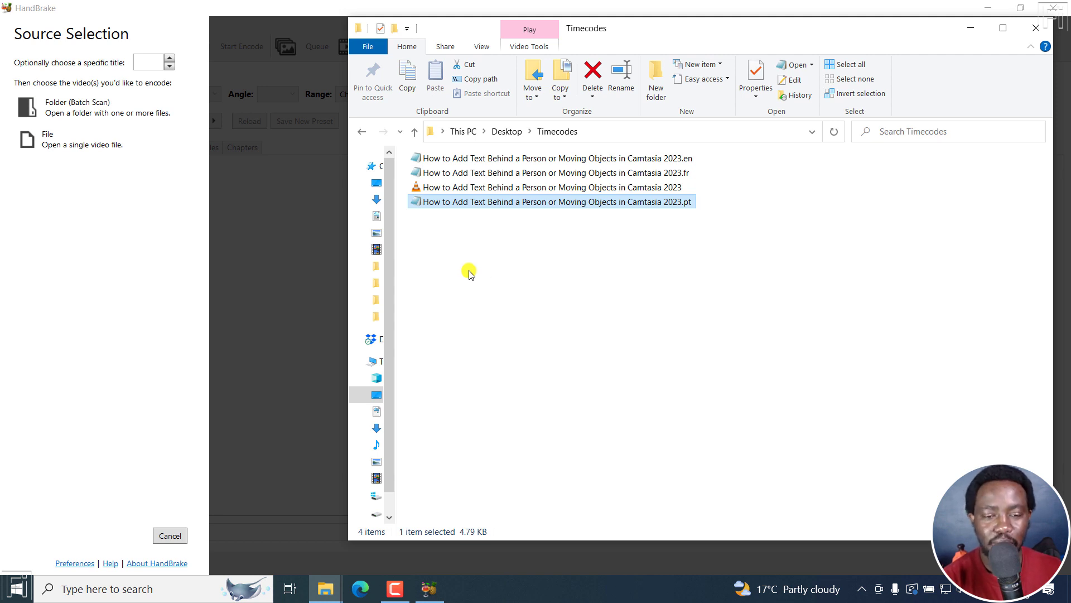
Drag the Camtasia tutorial video from Timecodes into HandBrake as the 00:02:48, 1920x1080 source
{"action": "left_click", "coordinate": [285, 5]}
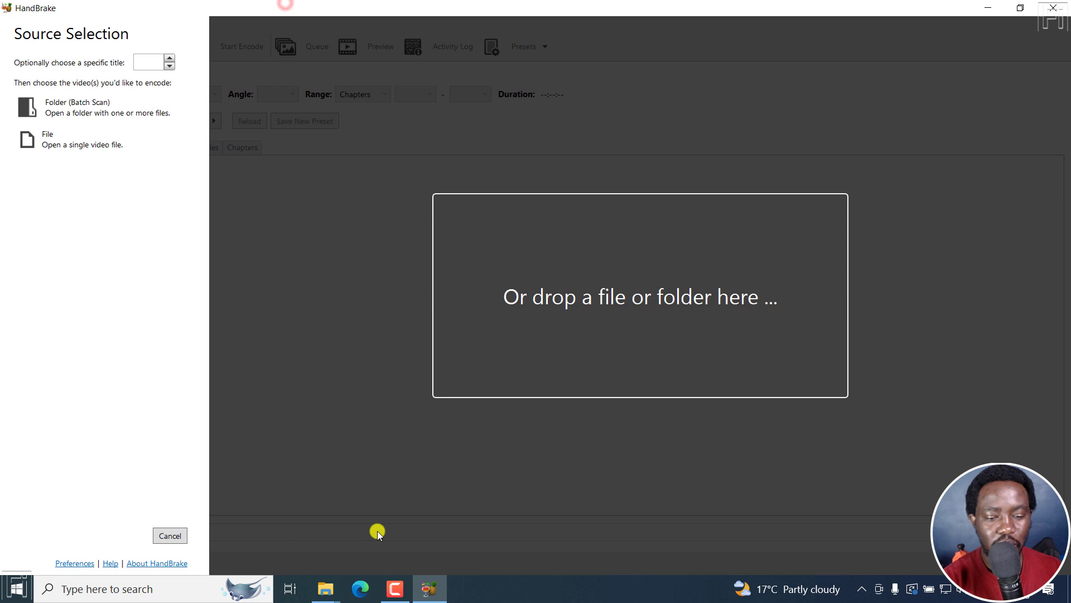
{"action": "left_click", "coordinate": [325, 589]}
{"action": "left_click", "coordinate": [397, 533]}
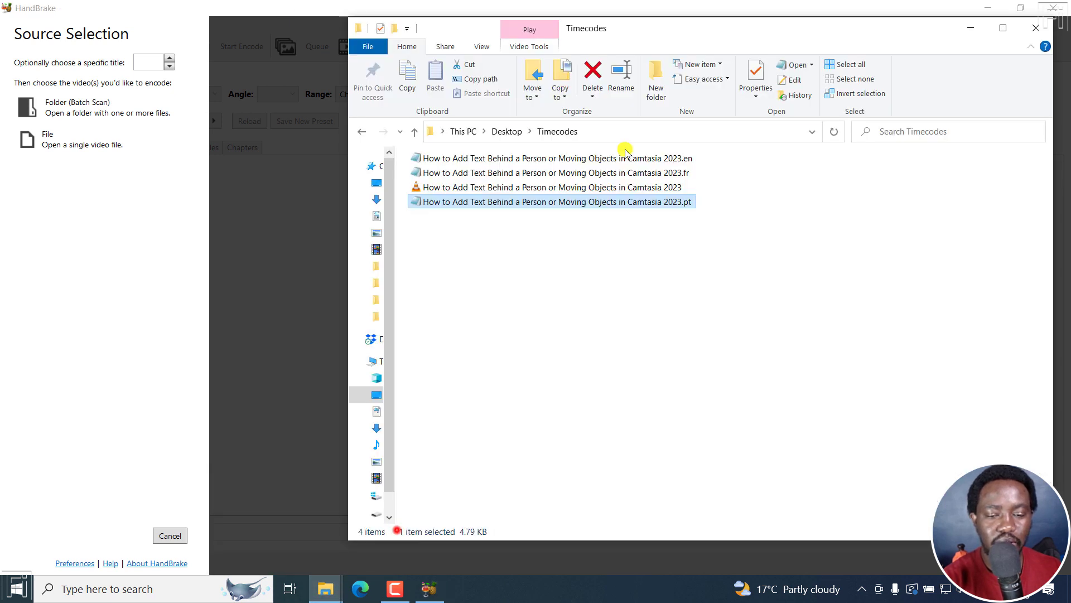
{"action": "left_click_drag", "start_coordinate": [511, 187], "coordinate": [318, 241]}
{"action": "left_click", "coordinate": [285, 5]}
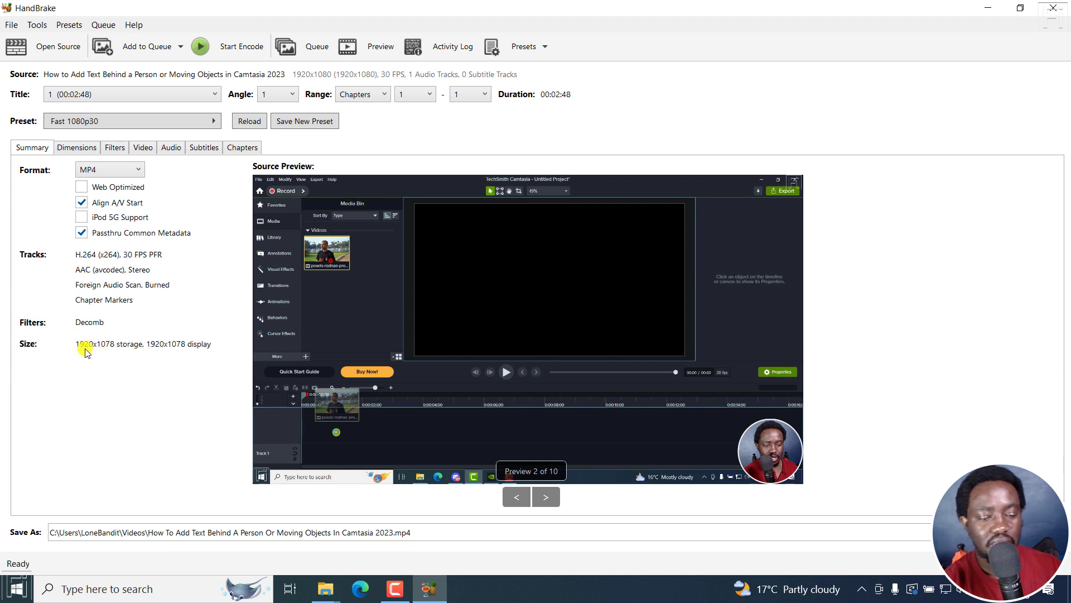
Review Dimensions and Filters, then set video to average bitrate 2-pass with turbo first pass off
{"action": "left_click", "coordinate": [72, 148]}
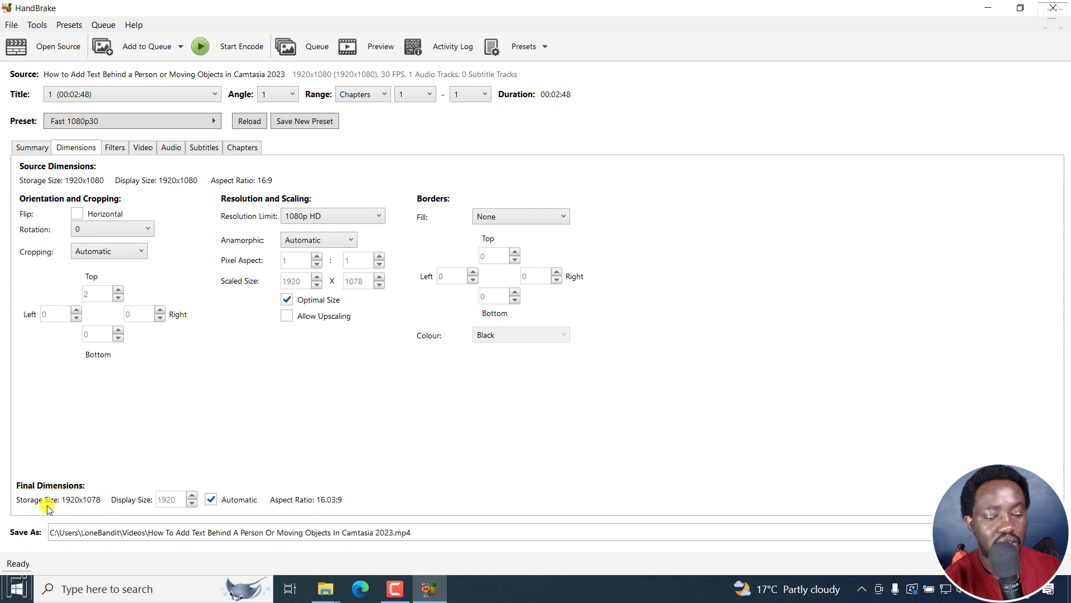
{"action": "left_click", "coordinate": [119, 148]}
{"action": "left_click", "coordinate": [145, 147]}
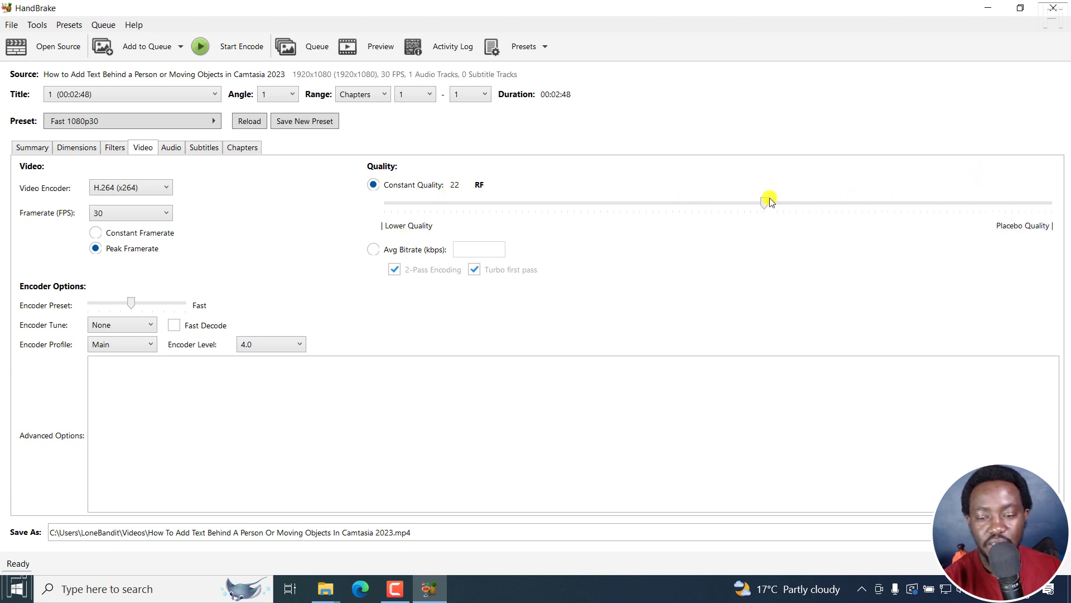
{"action": "mouse_move", "coordinate": [763, 202]}
{"action": "left_mouse_down"}
{"action": "mouse_move", "coordinate": [612, 222]}
{"action": "mouse_move", "coordinate": [363, 205]}
{"action": "mouse_move", "coordinate": [797, 216]}
{"action": "mouse_move", "coordinate": [1055, 200]}
{"action": "mouse_move", "coordinate": [770, 201]}
{"action": "left_mouse_up"}
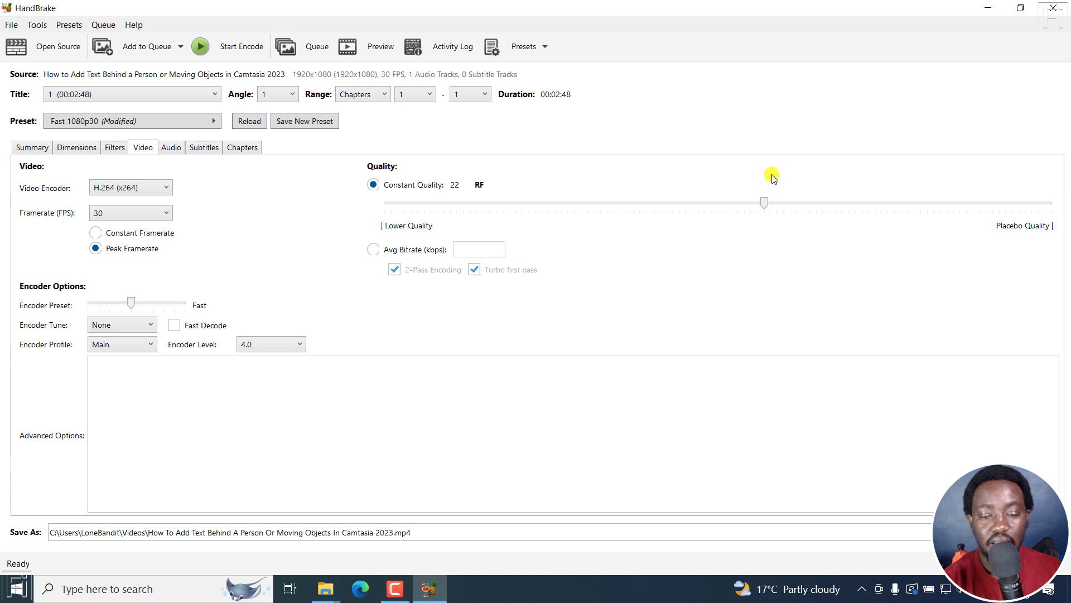
{"action": "left_click", "coordinate": [375, 250]}
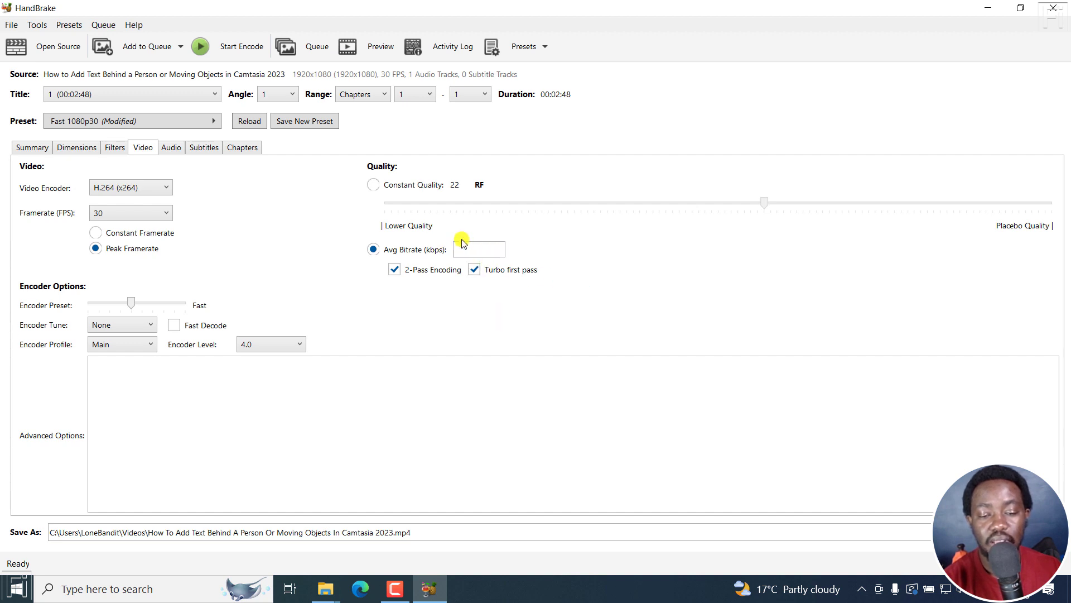
{"action": "left_click", "coordinate": [474, 270]}
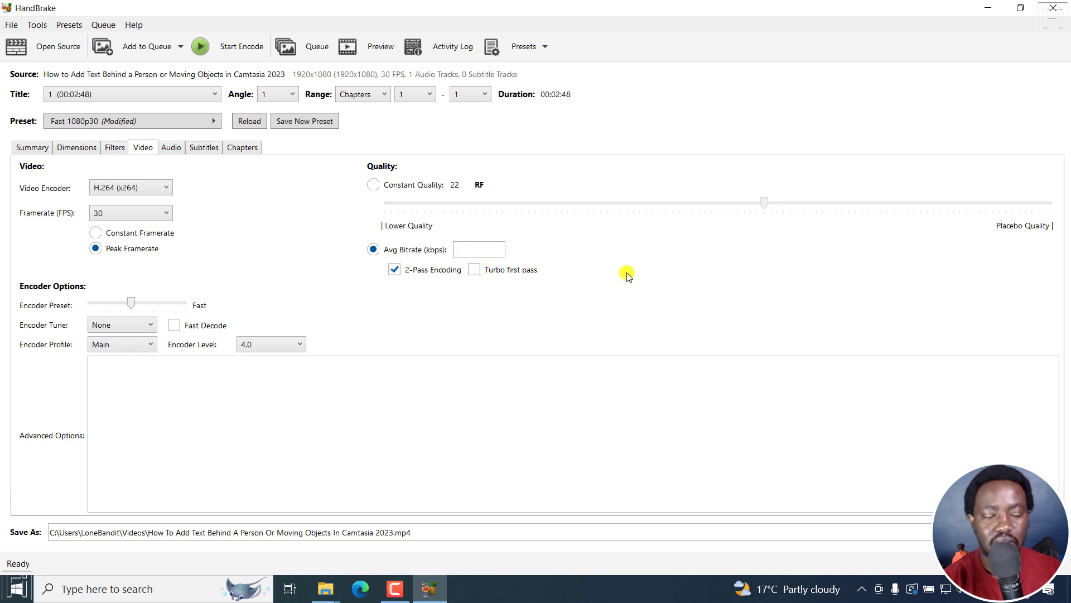
Keep the AAC stereo audio track's bitrate at 160 kbps
{"action": "left_click", "coordinate": [171, 147]}
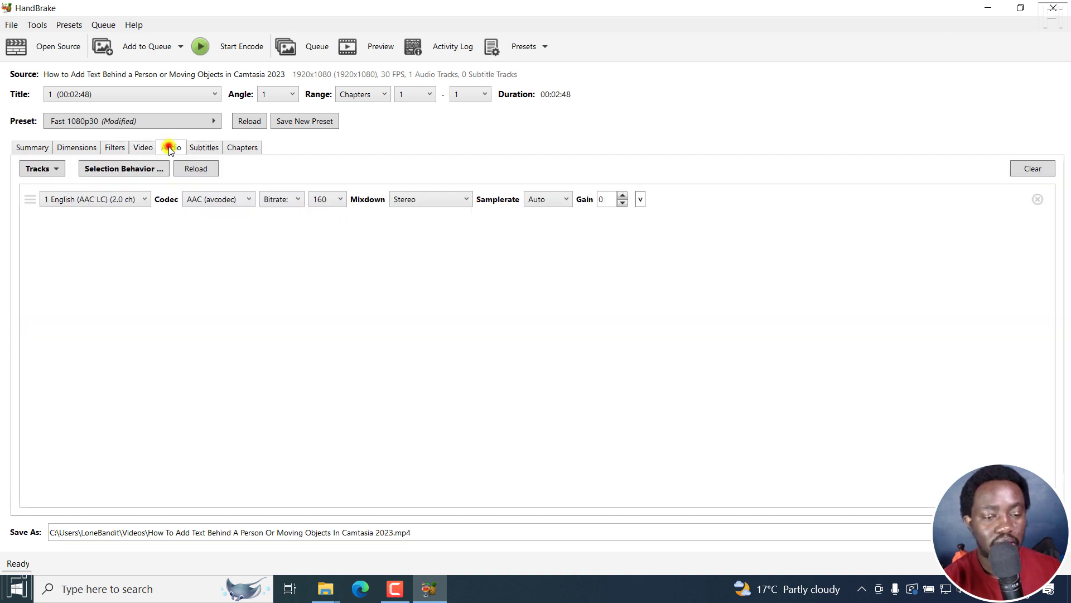
{"action": "left_click", "coordinate": [336, 199]}
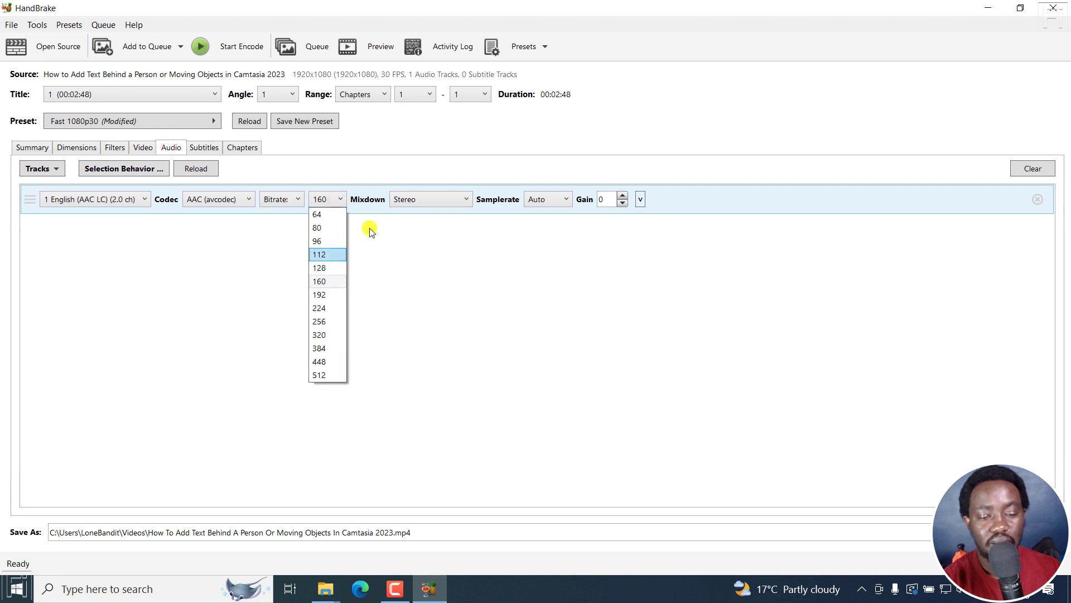
{"action": "left_click", "coordinate": [502, 150]}
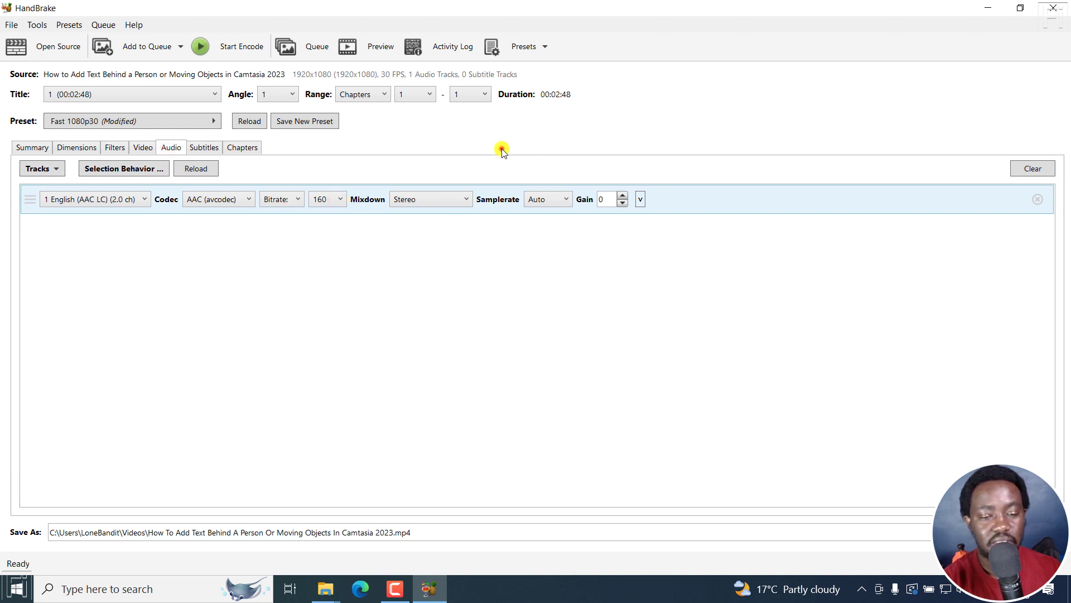
Import the first SRT from Desktop\Timecodes as an English UTF-8 subtitle track
{"action": "left_click", "coordinate": [203, 148]}
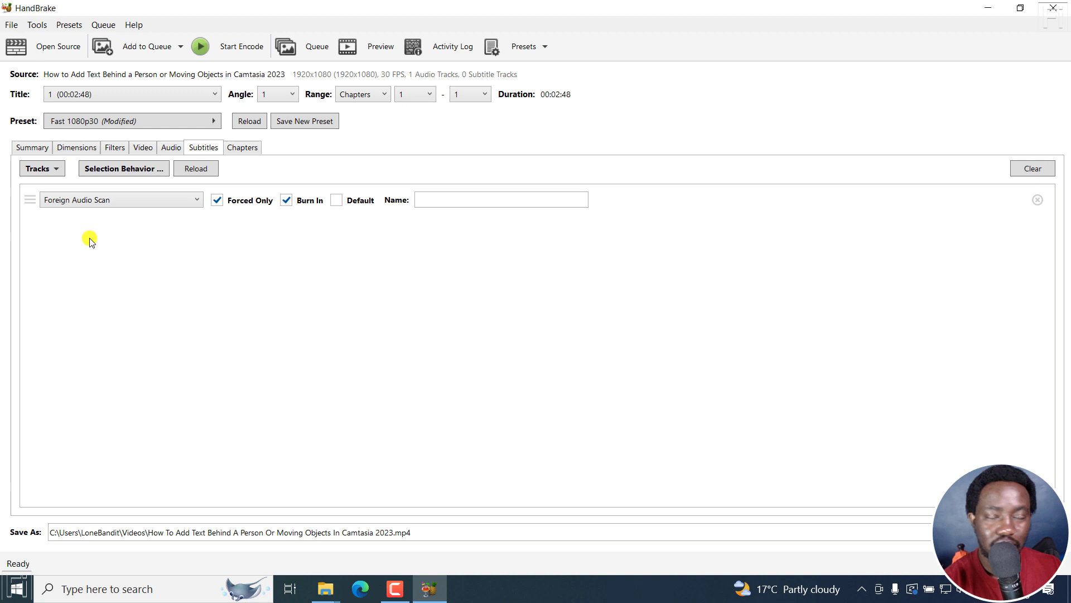
{"action": "left_click", "coordinate": [56, 169]}
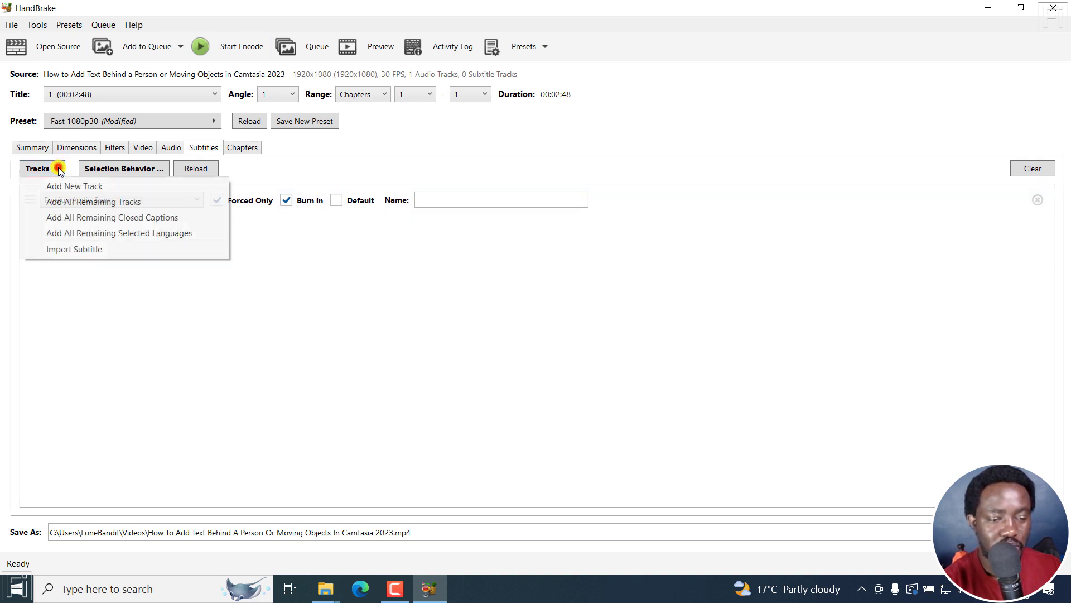
{"action": "left_click", "coordinate": [118, 250]}
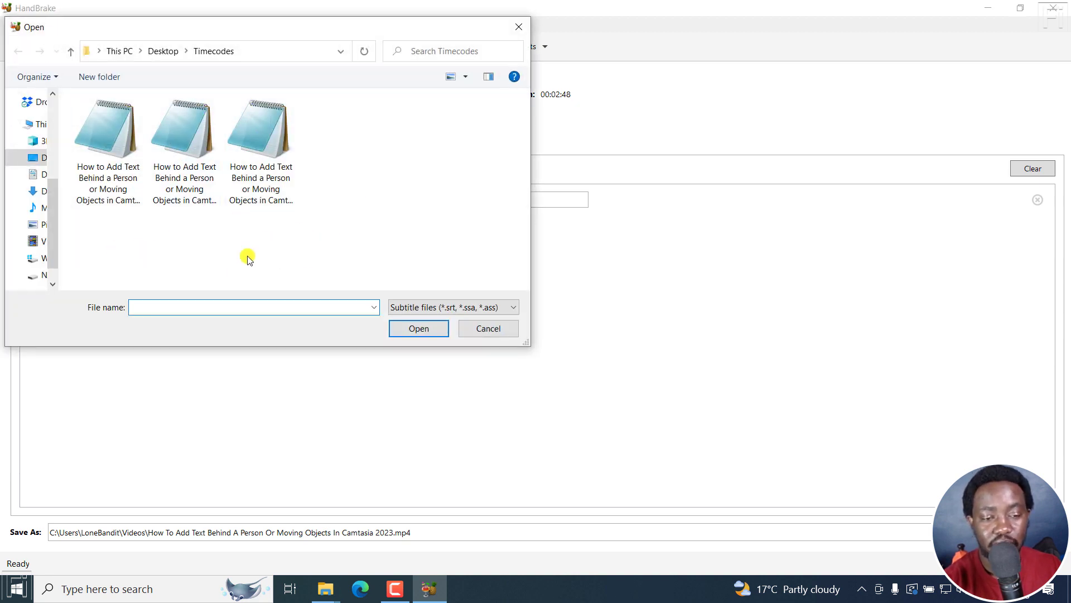
{"action": "left_click", "coordinate": [114, 193]}
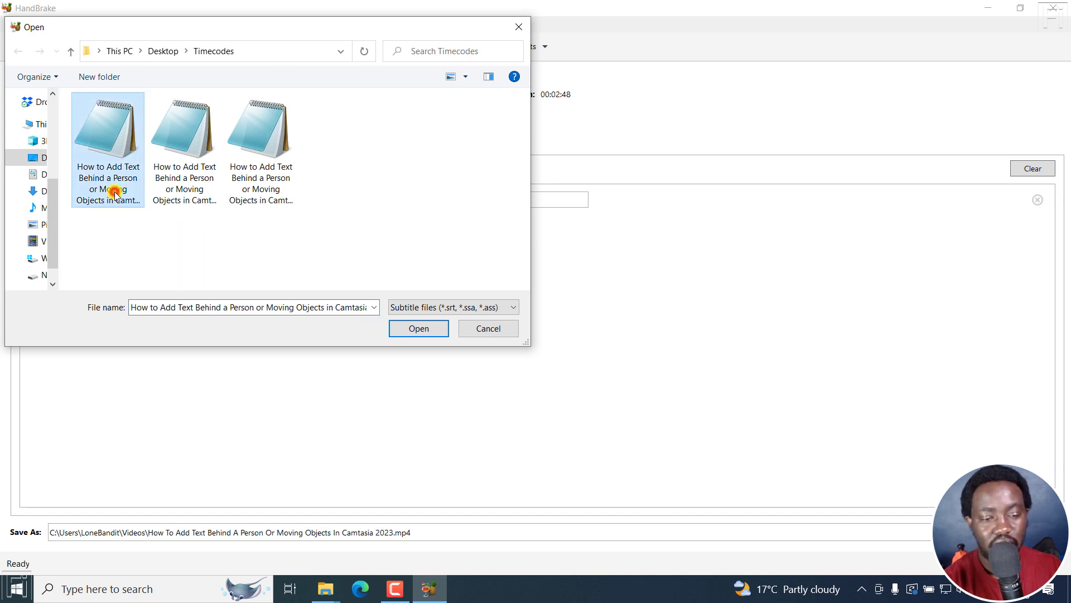
{"action": "left_click", "coordinate": [414, 331]}
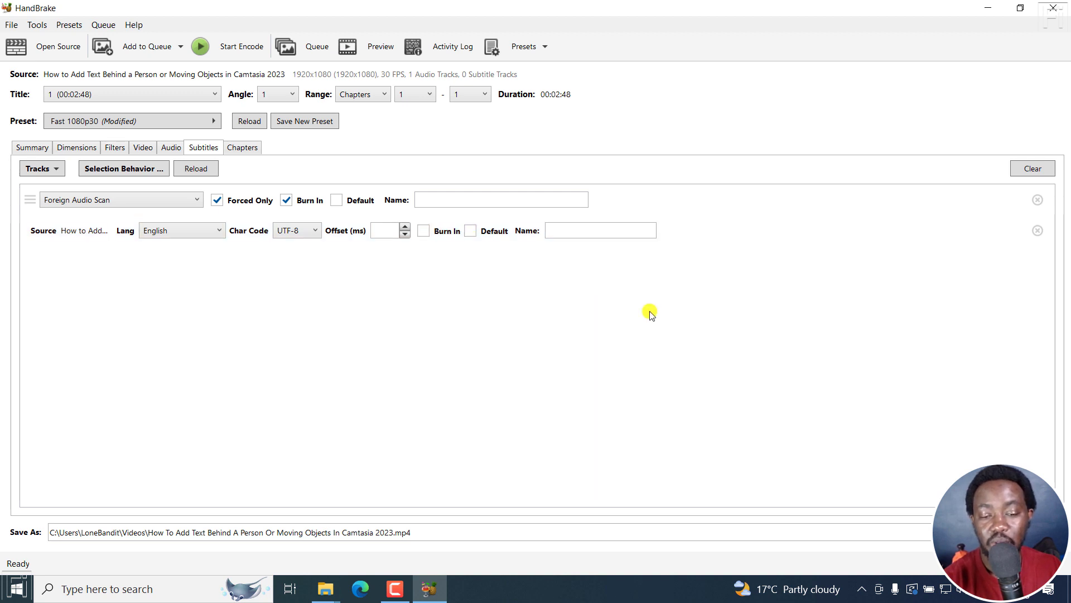
{"action": "left_click", "coordinate": [561, 230]}
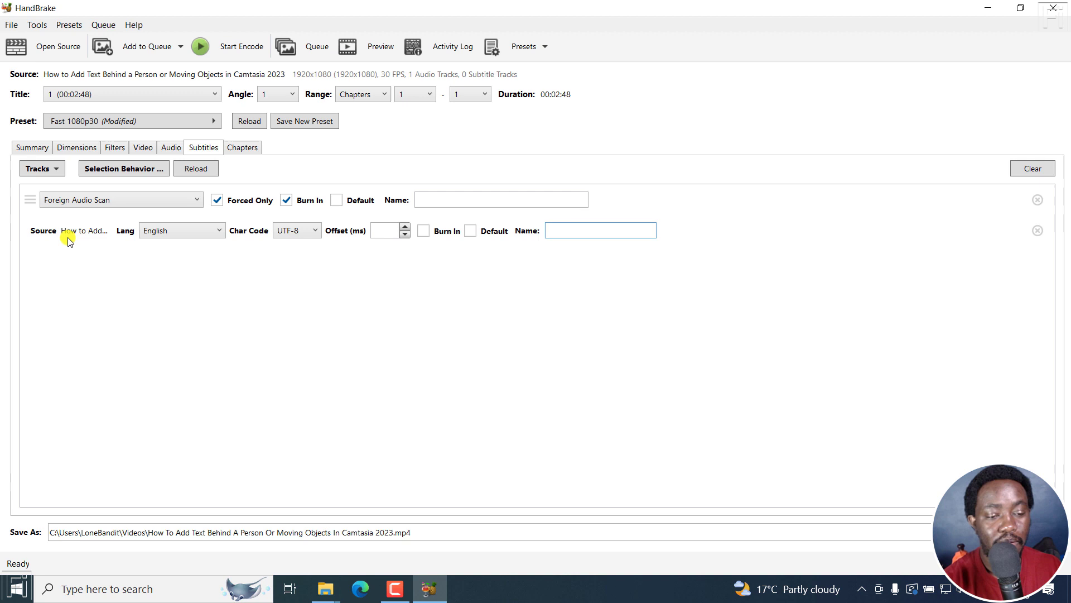
Import the second Timecodes SRT as a subtitle track with its language set to Francais
{"action": "left_click", "coordinate": [52, 169]}
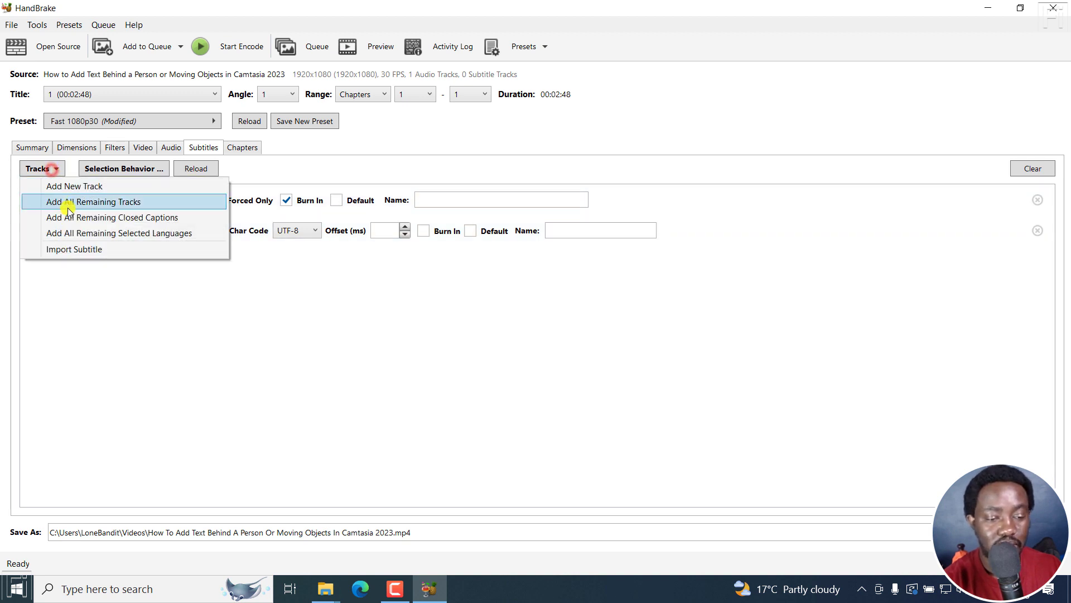
{"action": "left_click", "coordinate": [78, 249]}
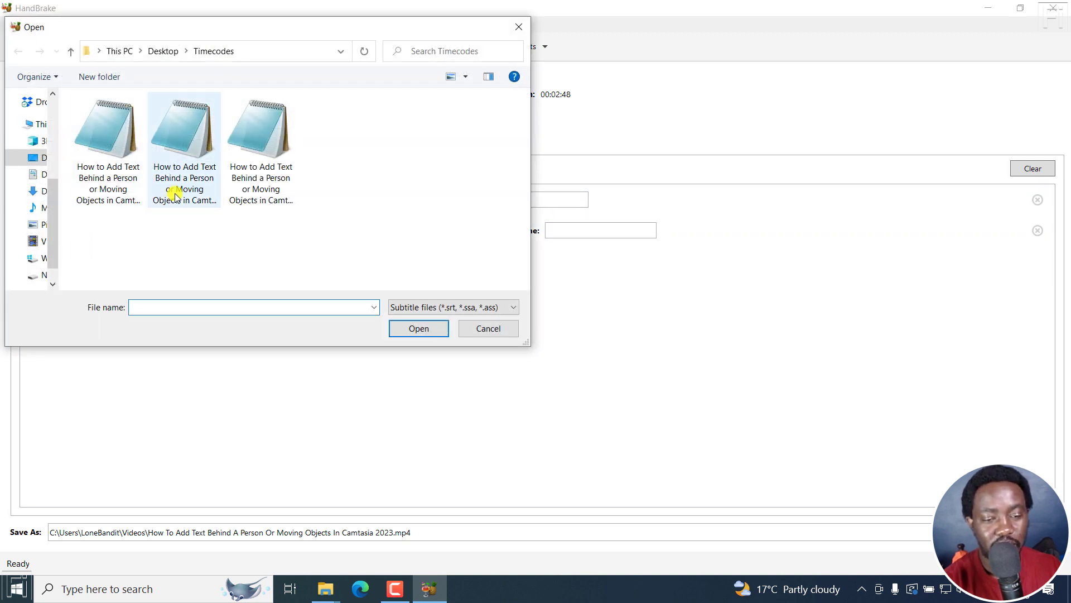
{"action": "left_click", "coordinate": [174, 195]}
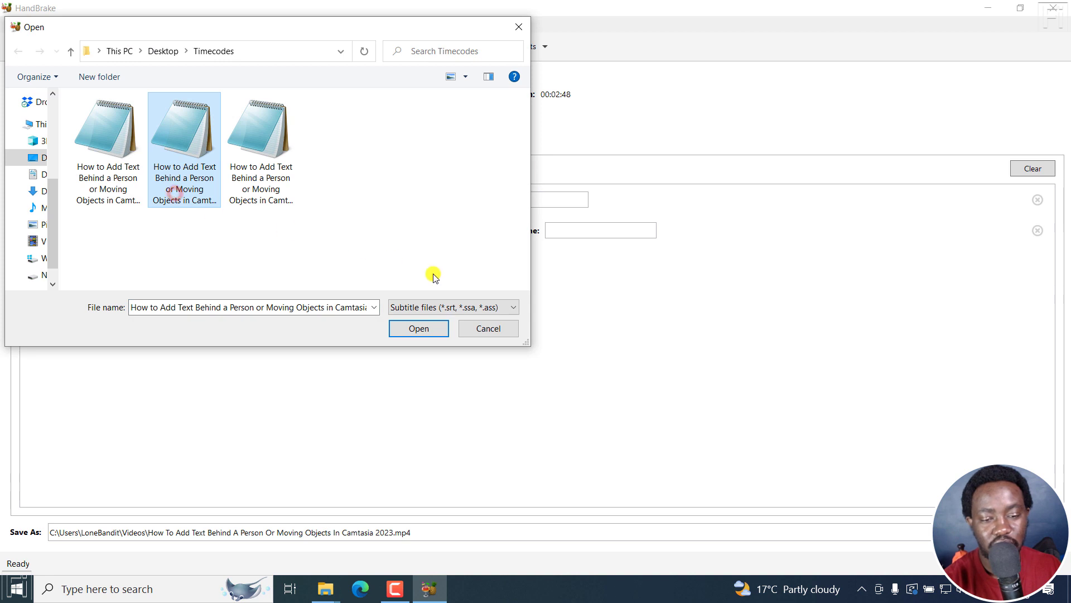
{"action": "left_click", "coordinate": [418, 329]}
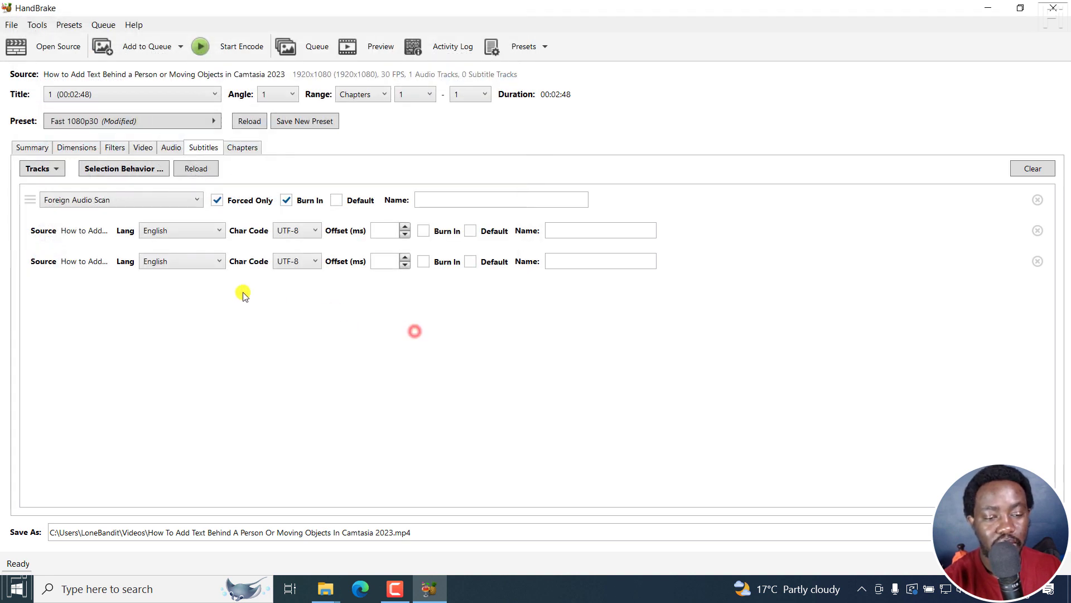
{"action": "left_click", "coordinate": [220, 261]}
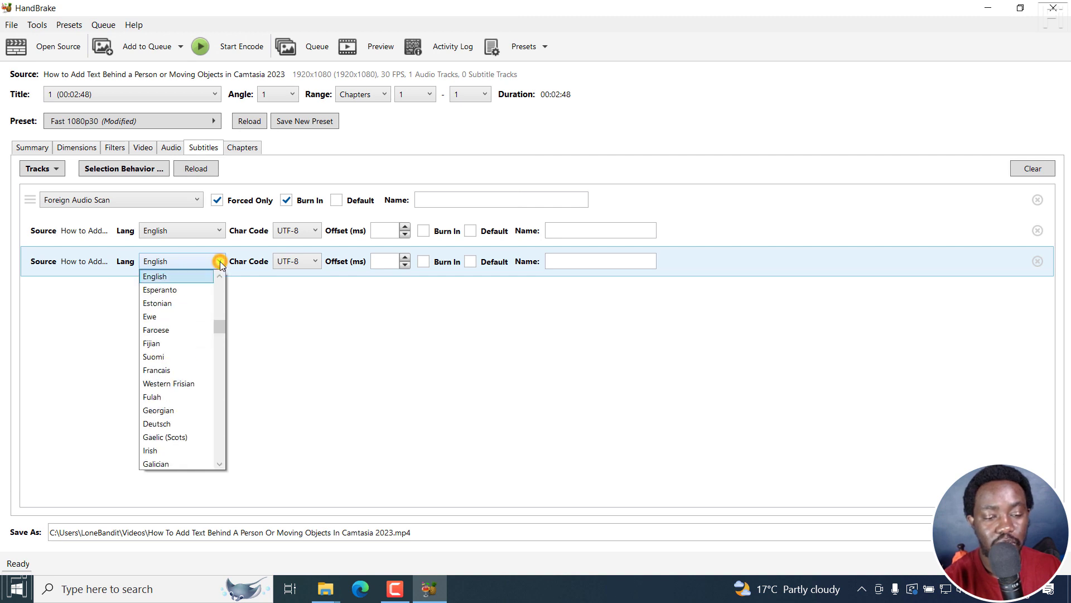
{"action": "left_click", "coordinate": [164, 371]}
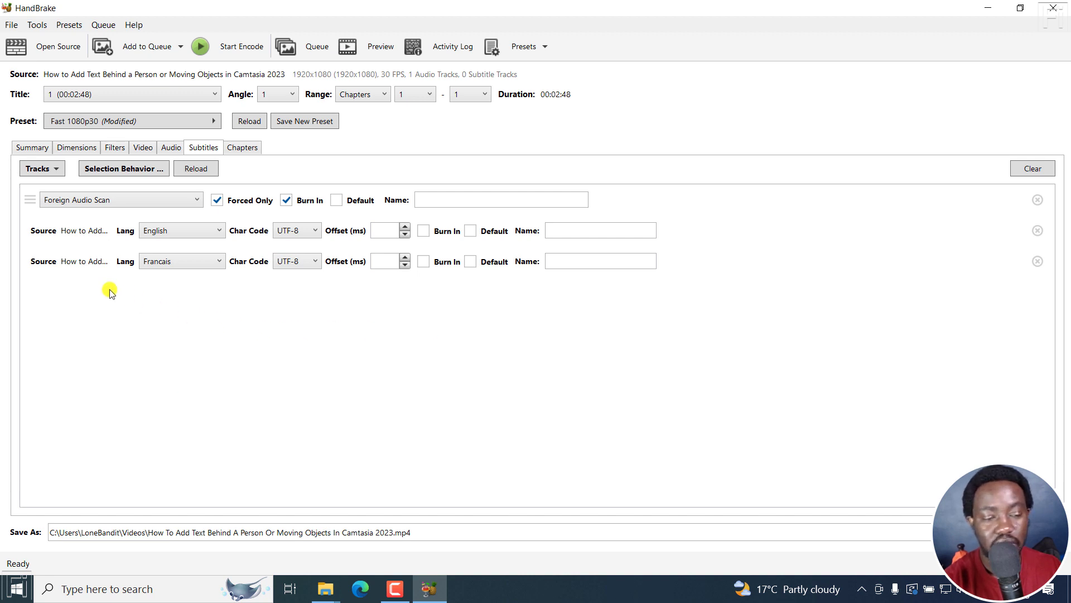
Import the third Timecodes SRT as a subtitle track with its language set to Portuguese
{"action": "left_click", "coordinate": [55, 169]}
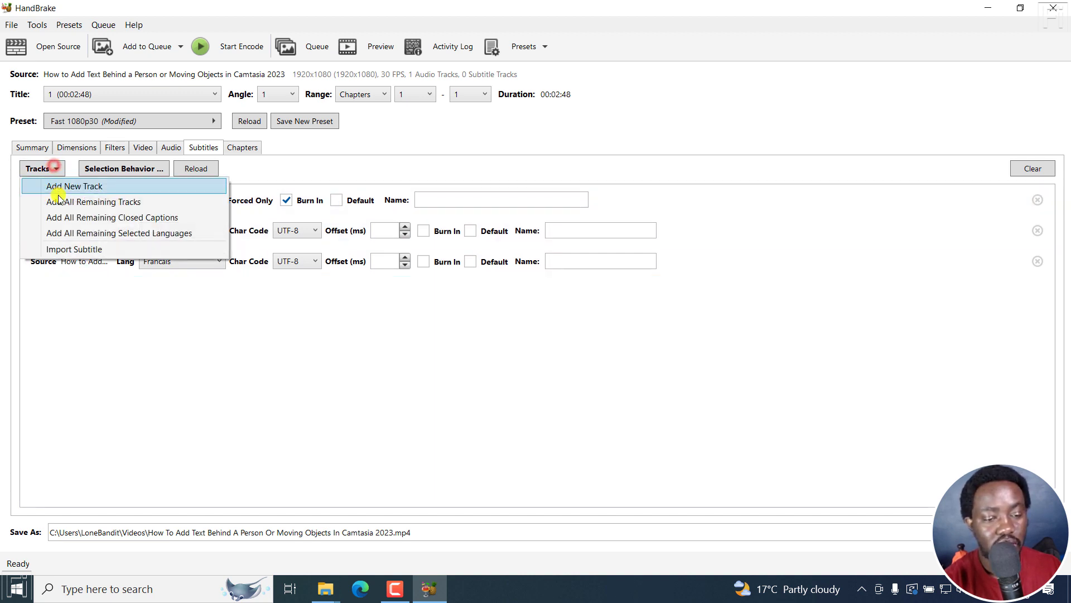
{"action": "left_click", "coordinate": [75, 247]}
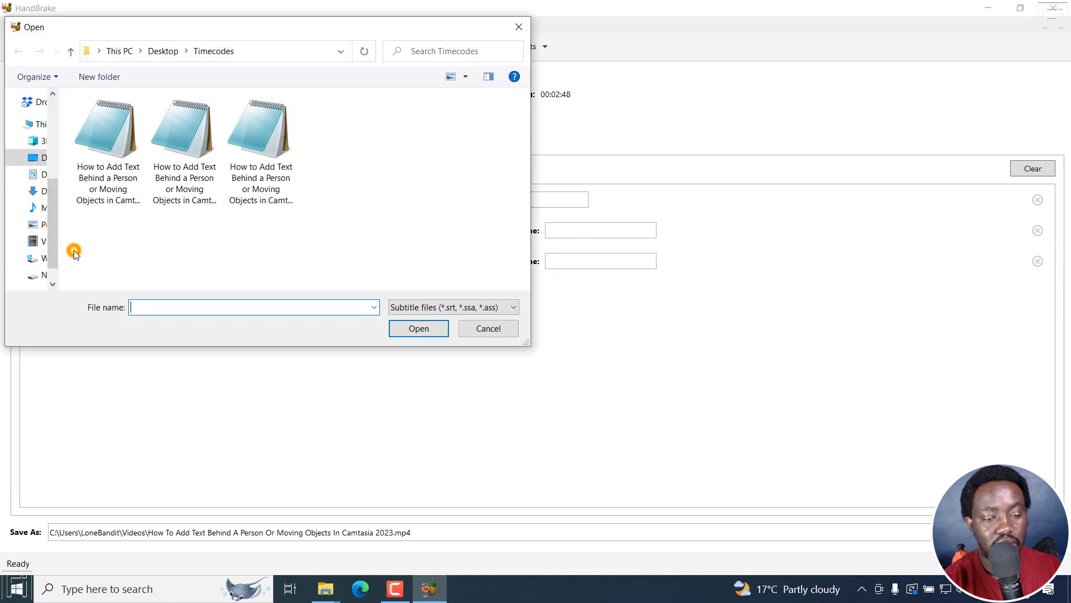
{"action": "left_click", "coordinate": [265, 189]}
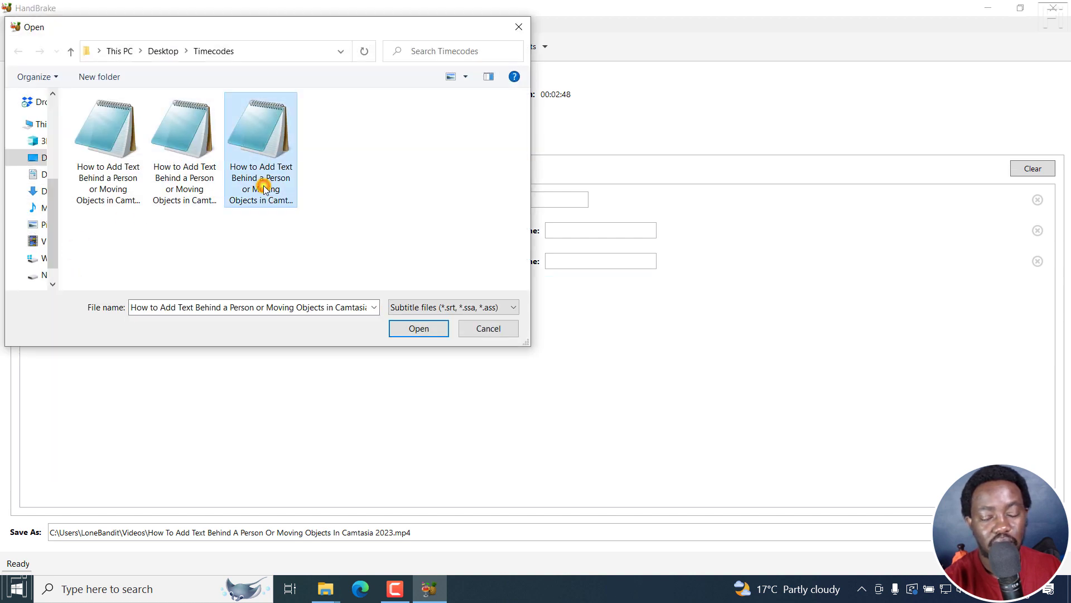
{"action": "left_click", "coordinate": [417, 329]}
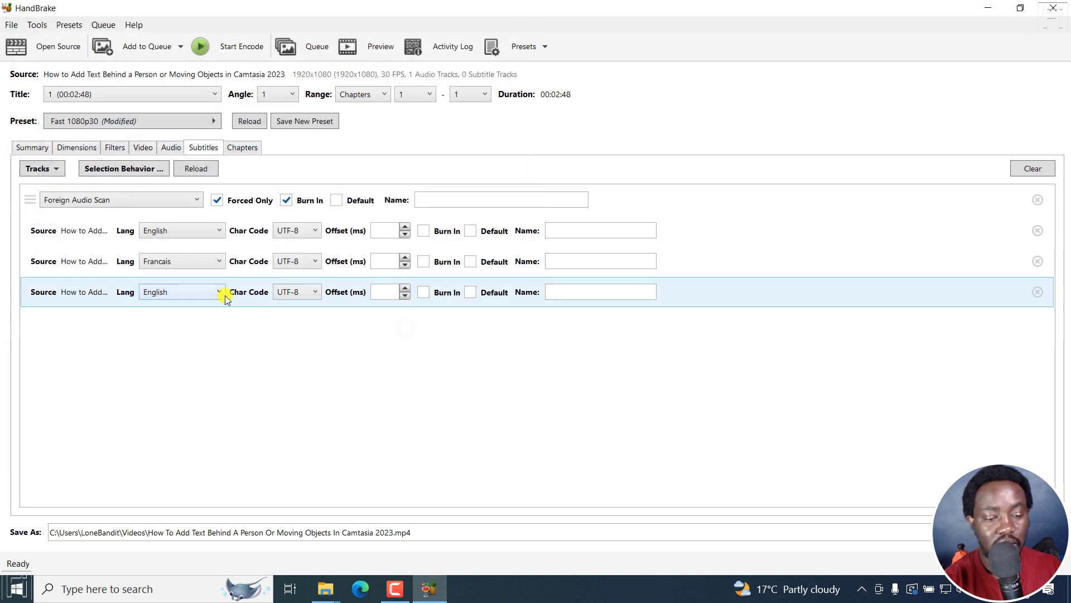
{"action": "left_click", "coordinate": [221, 293]}
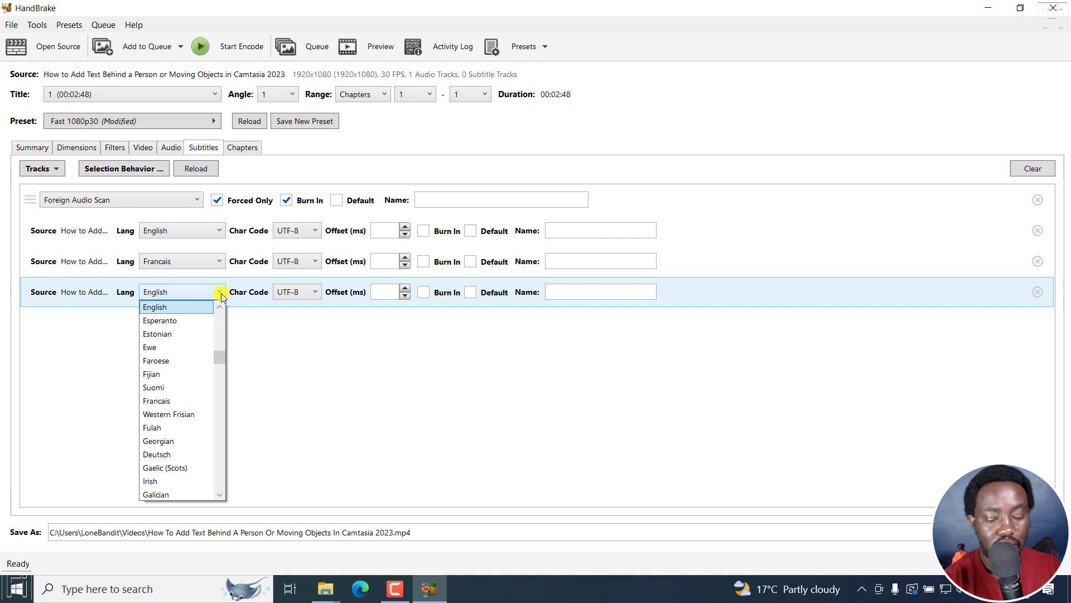
{"action": "key", "text": "p"}
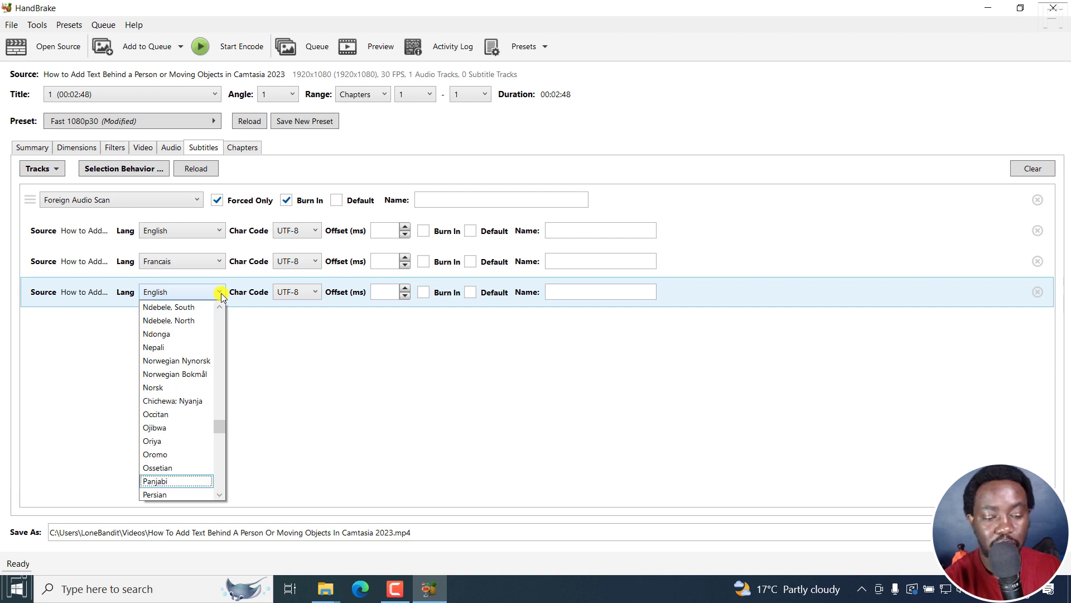
{"action": "key", "text": "p"}
{"action": "key", "text": "p"}
{"action": "key", "text": "p"}
{"action": "key", "text": "p"}
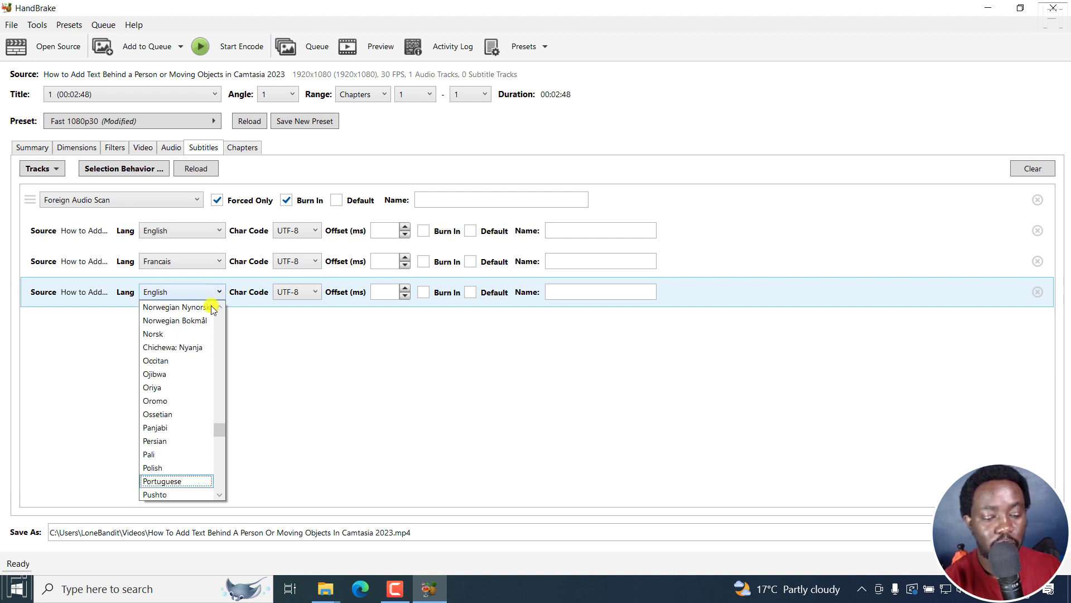
{"action": "left_click", "coordinate": [174, 481]}
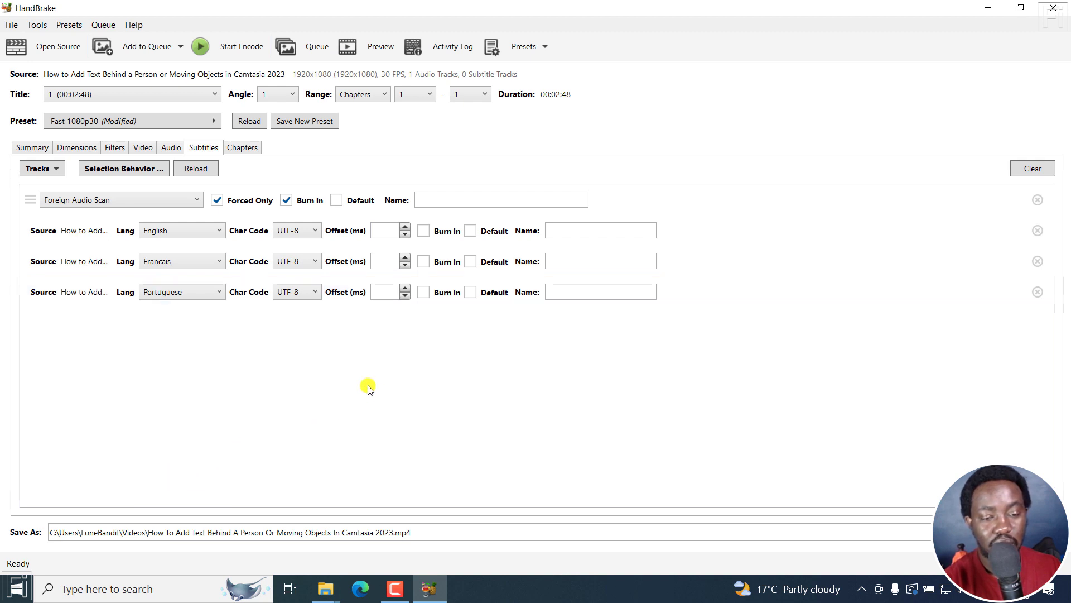
Turn off Burn In for Foreign Audio Scan and check the .mp4 output path in Videos
{"action": "left_click", "coordinate": [286, 200]}
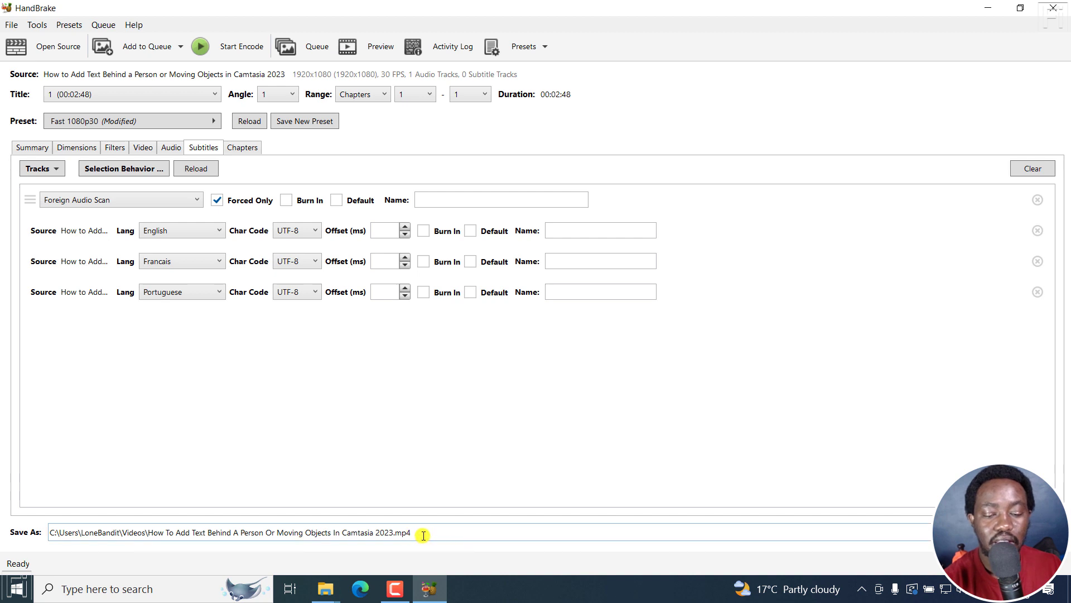
{"action": "left_click", "coordinate": [125, 530]}
{"action": "left_click", "coordinate": [194, 489]}
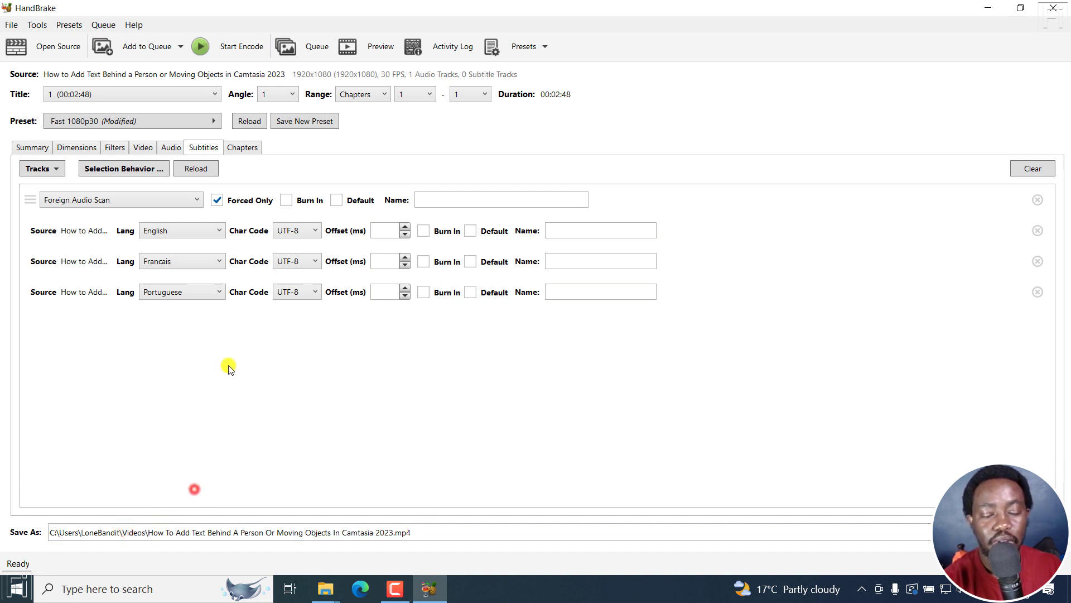
Start the encode of the video with its three soft subtitle tracks
{"action": "left_click", "coordinate": [243, 48]}
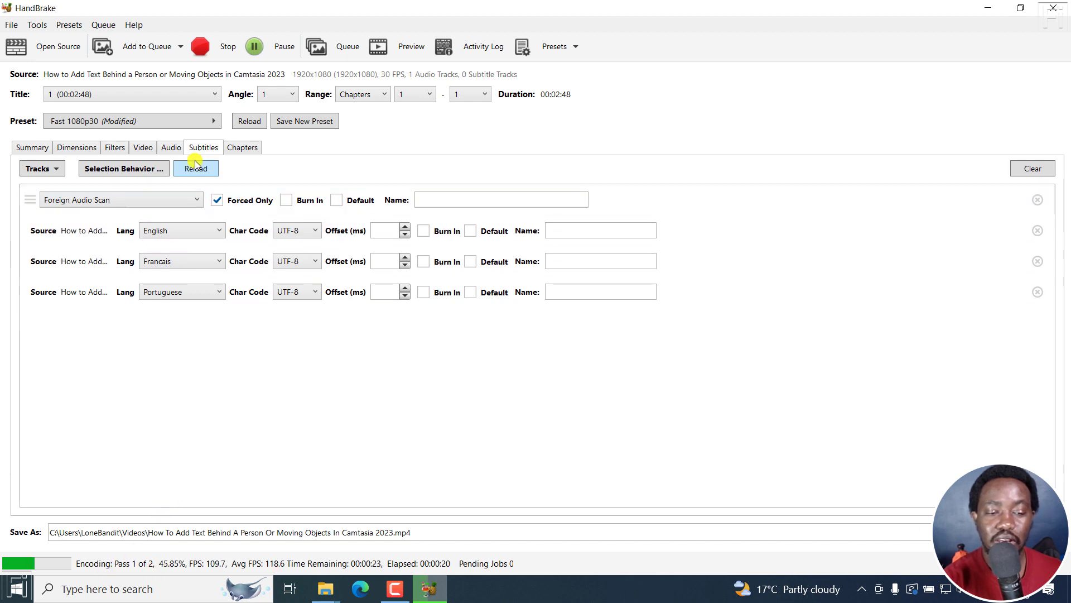
Review the Video tab settings while the encode runs until the status reads Queue Finished
{"action": "left_click", "coordinate": [143, 148]}
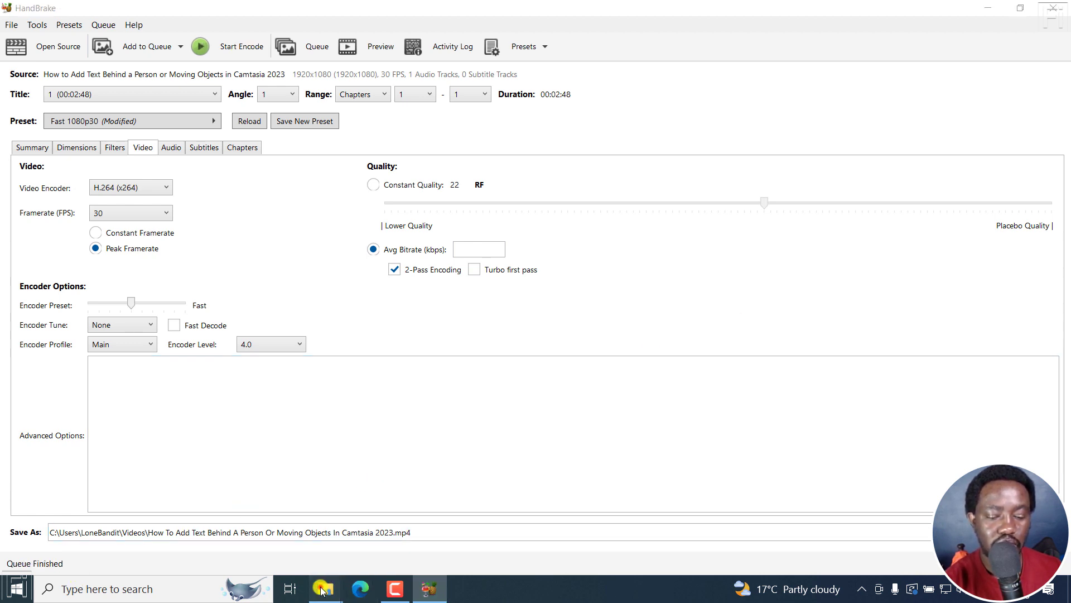
Open the re-encoded tutorial MP4 from the Videos folder in VLC and maximize the player
{"action": "mouse_move", "coordinate": [325, 589]}
{"action": "left_click", "coordinate": [282, 524]}
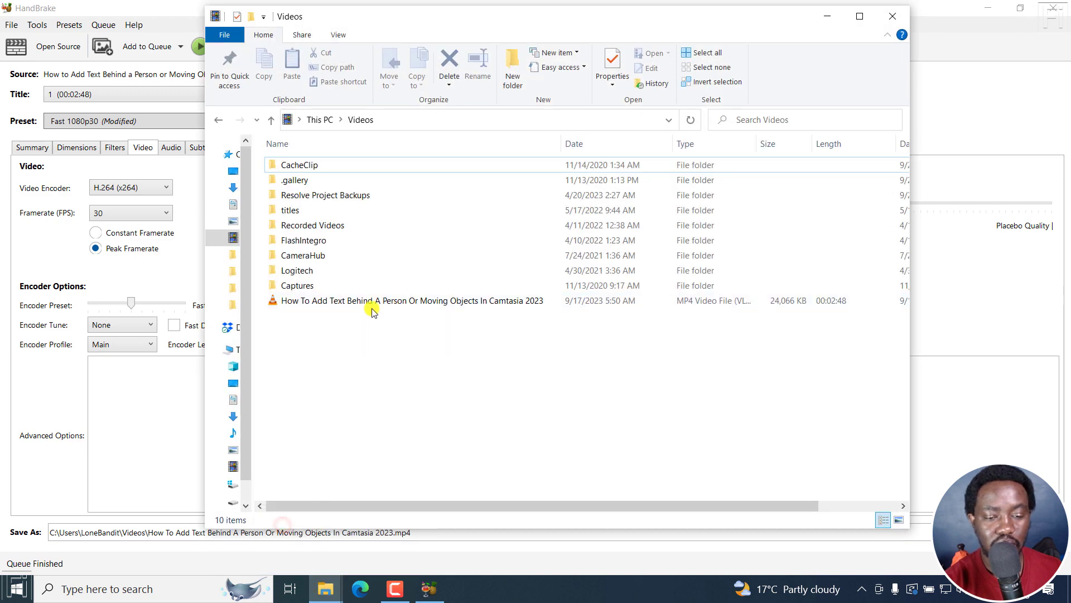
{"action": "double_click", "coordinate": [375, 301]}
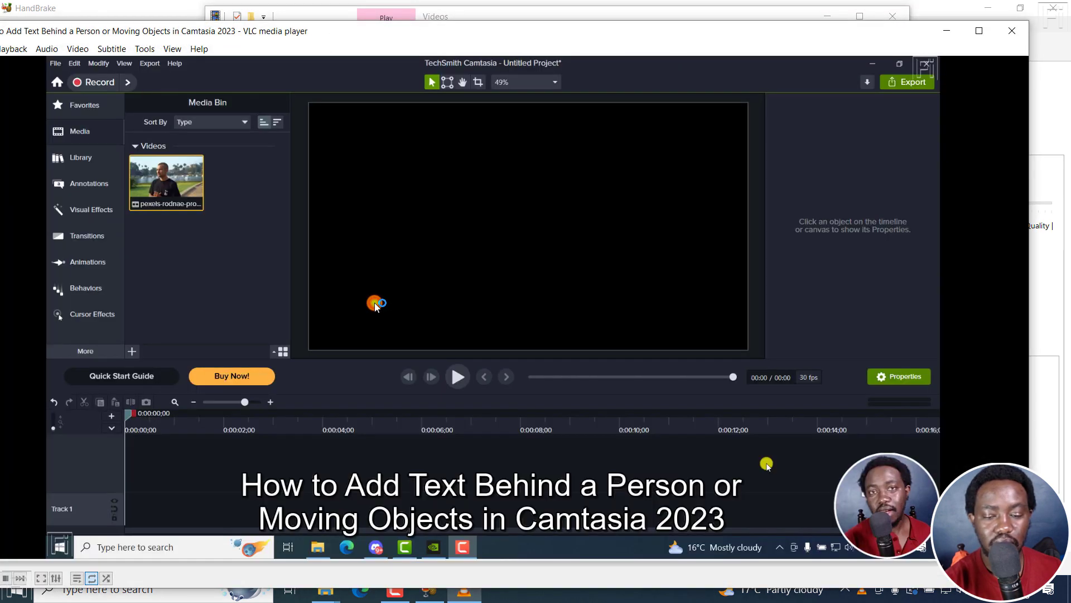
{"action": "left_click", "coordinate": [979, 31]}
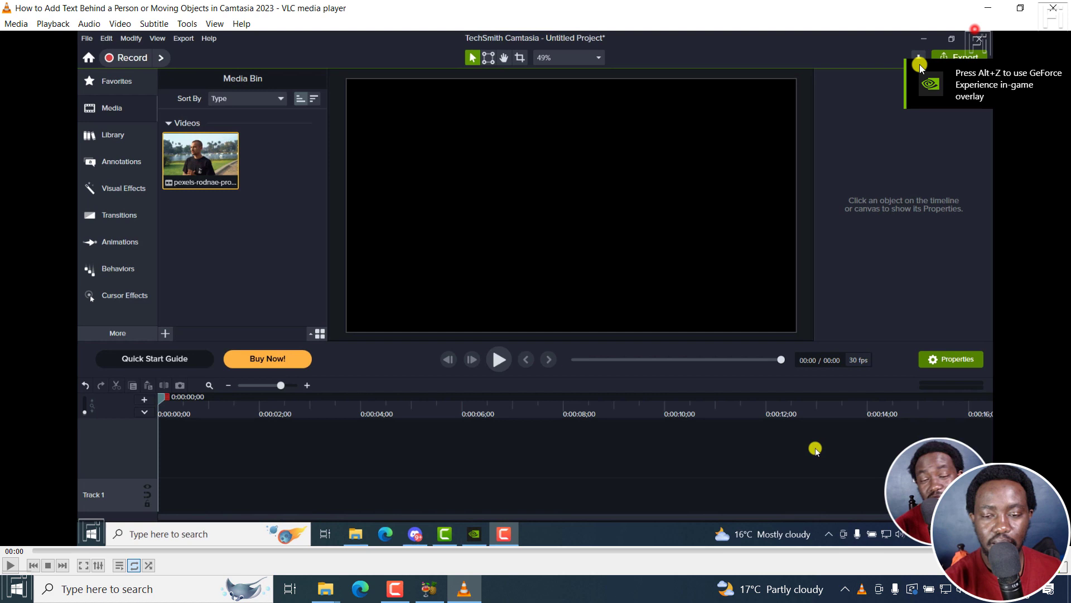
Select subtitle Track 1 (English) in VLC and play the video to check it
{"action": "right_click", "coordinate": [396, 206]}
{"action": "mouse_move", "coordinate": [450, 318]}
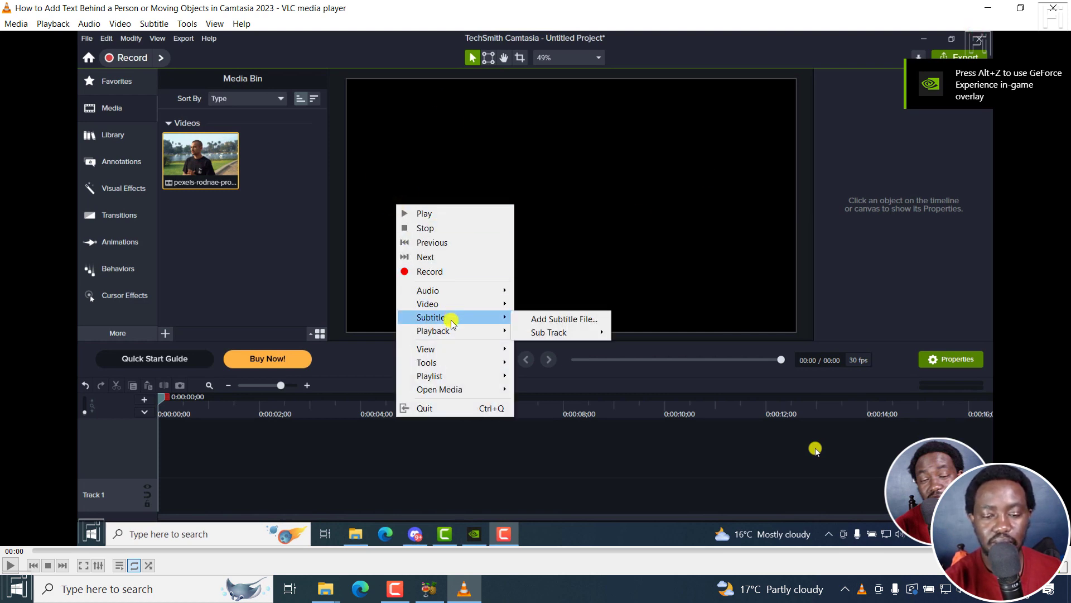
{"action": "mouse_move", "coordinate": [582, 334]}
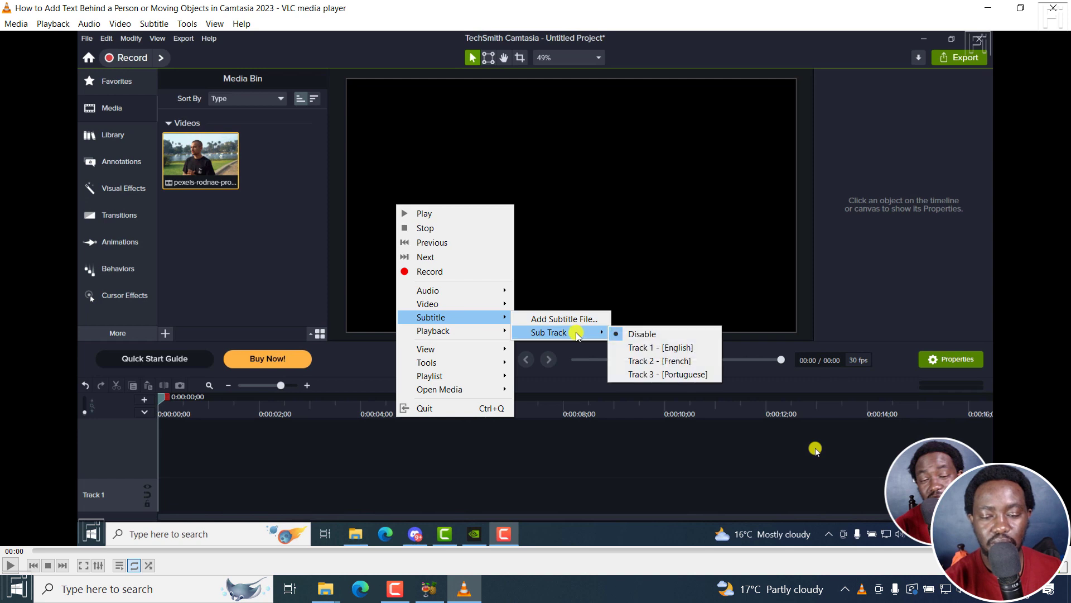
{"action": "left_click", "coordinate": [642, 348]}
{"action": "key", "text": "space"}
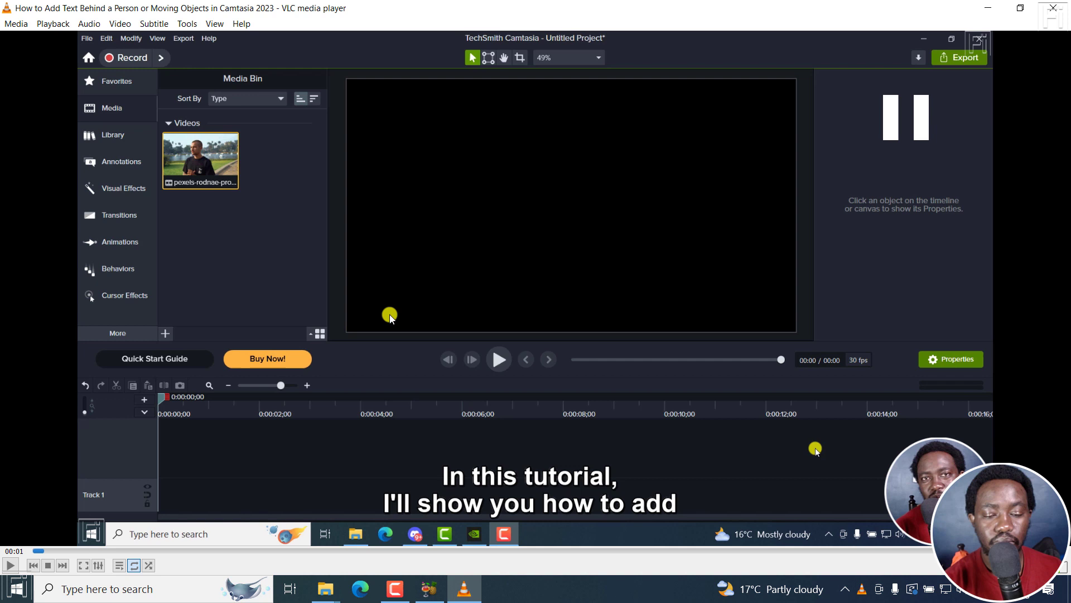
Switch to subtitle Track 2 (French), play briefly, then pause
{"action": "right_click", "coordinate": [390, 317]}
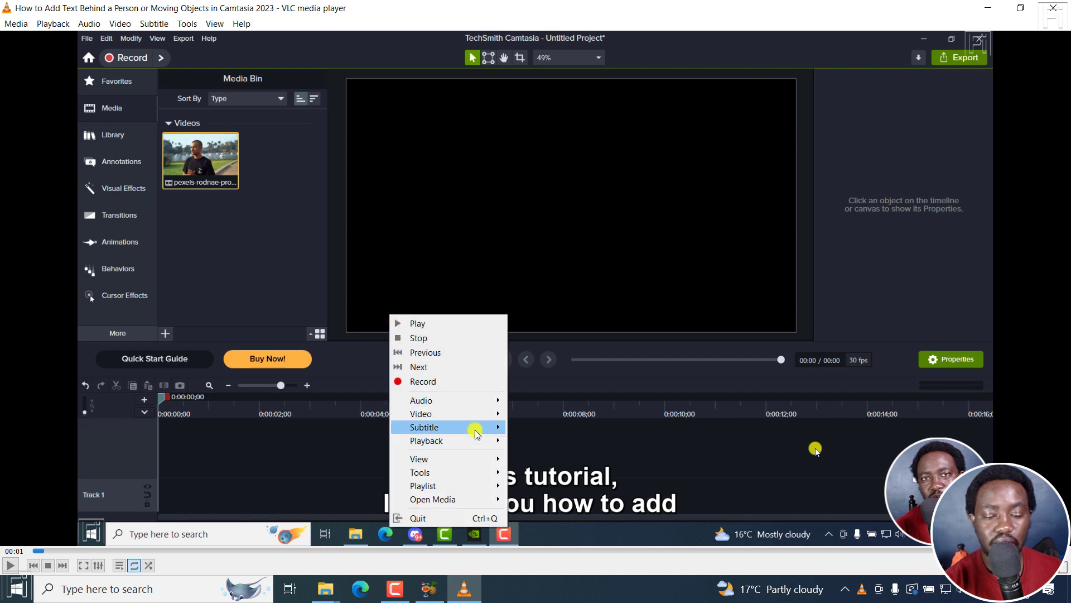
{"action": "mouse_move", "coordinate": [423, 427]}
{"action": "mouse_move", "coordinate": [561, 448]}
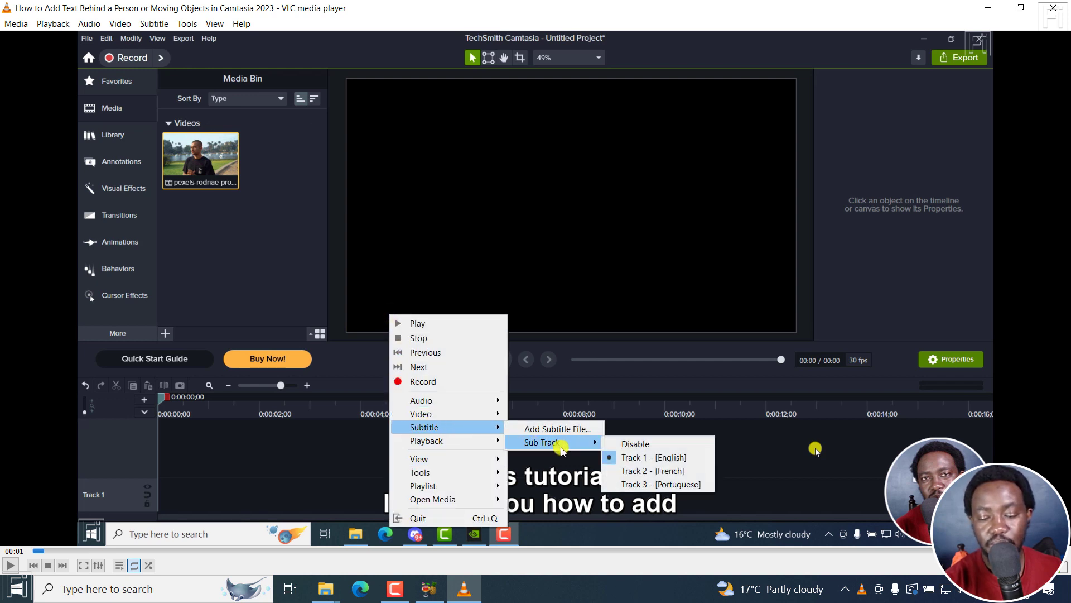
{"action": "left_click", "coordinate": [643, 472]}
{"action": "key", "text": "space"}
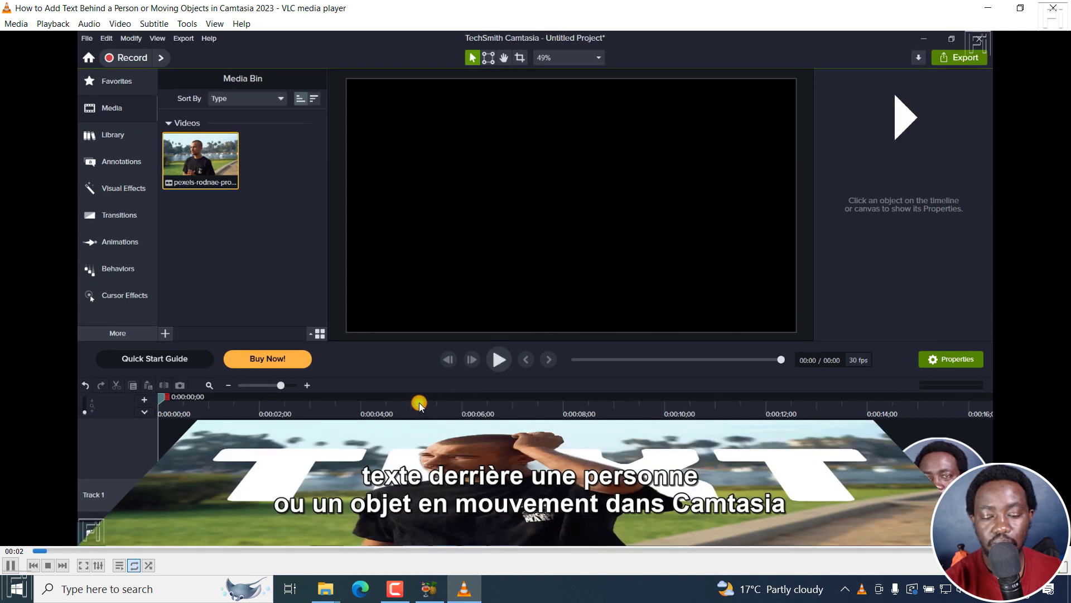
{"action": "key", "text": "space"}
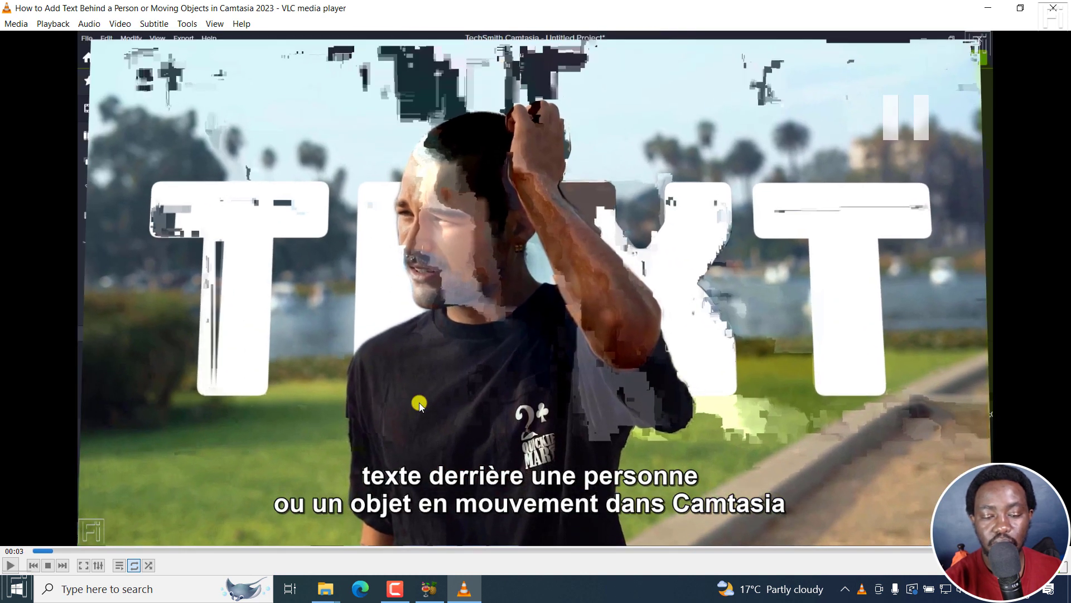
Switch to subtitle Track 3 (Portuguese), play briefly, then pause
{"action": "right_click", "coordinate": [420, 403]}
{"action": "mouse_move", "coordinate": [497, 304]}
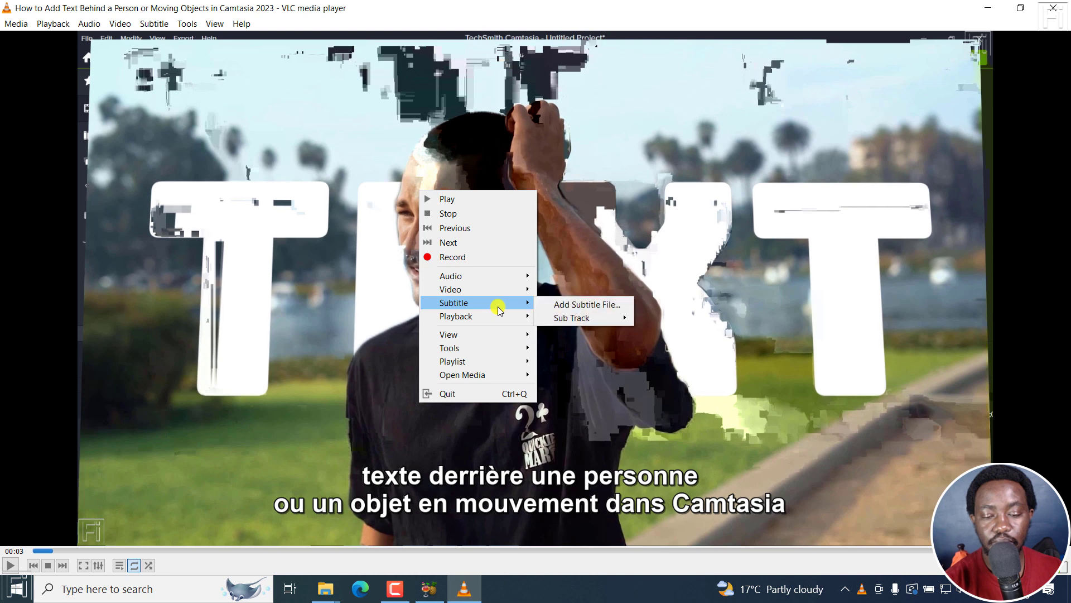
{"action": "mouse_move", "coordinate": [584, 324]}
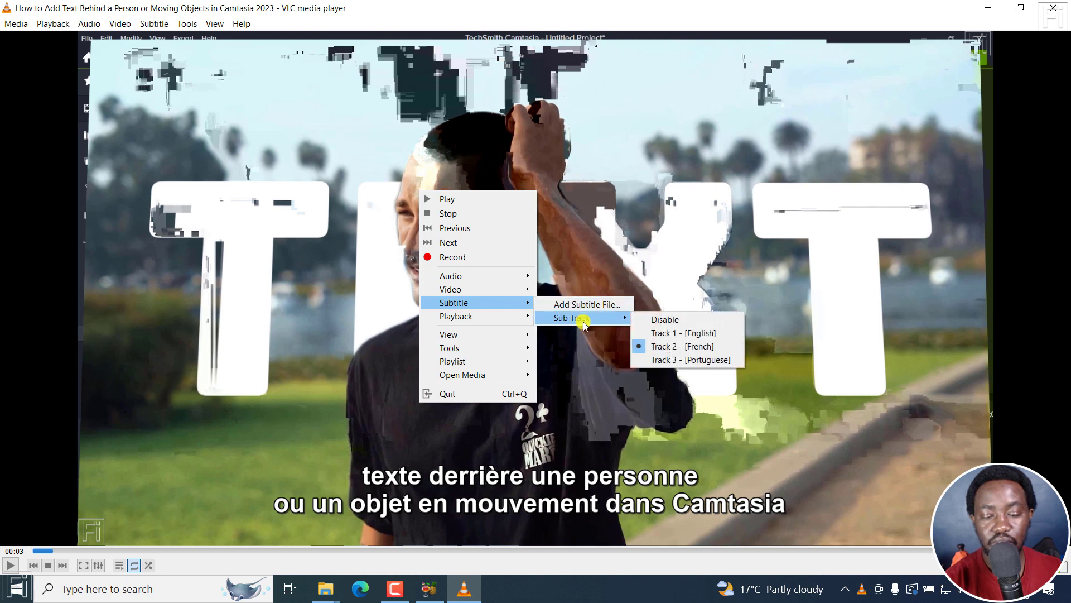
{"action": "left_click", "coordinate": [690, 360]}
{"action": "key", "text": "space"}
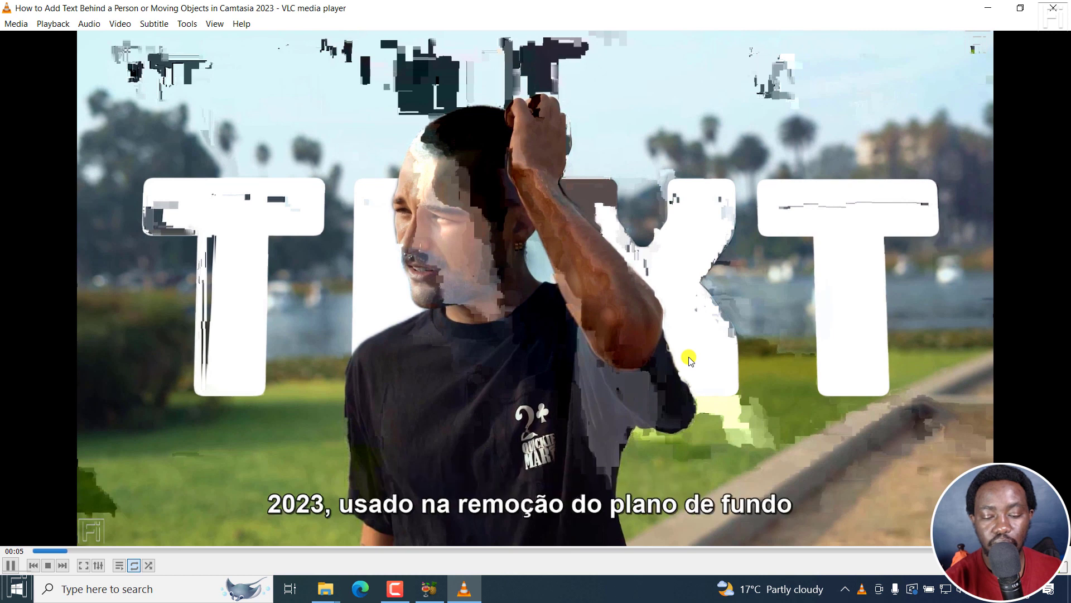
{"action": "key", "text": "space"}
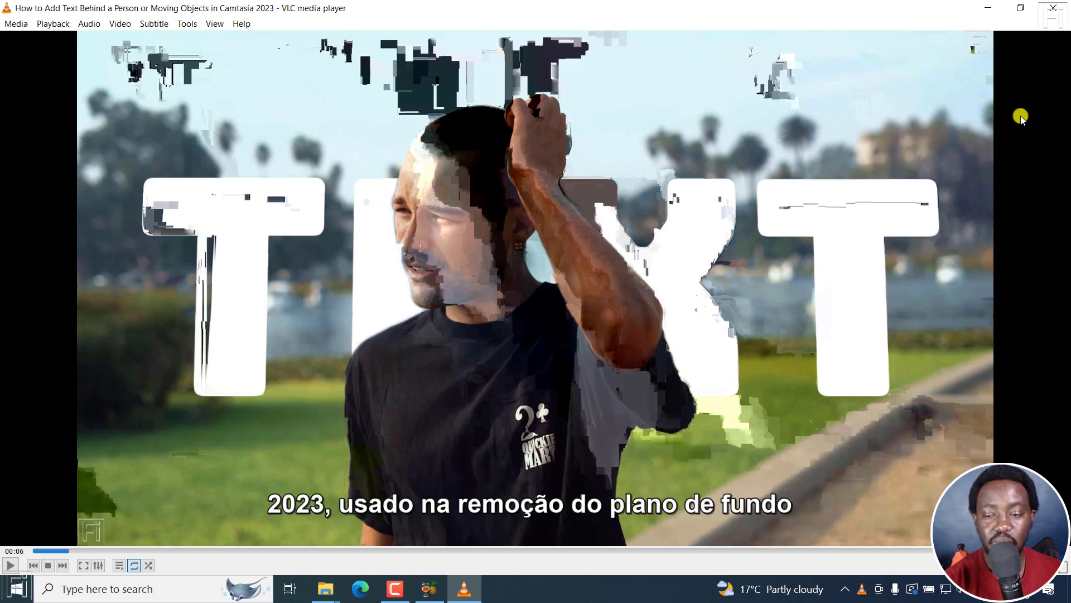
Close VLC and show HandBrake's Subtitles tab listing the English, Francais and Portuguese tracks
{"action": "left_click", "coordinate": [1052, 9]}
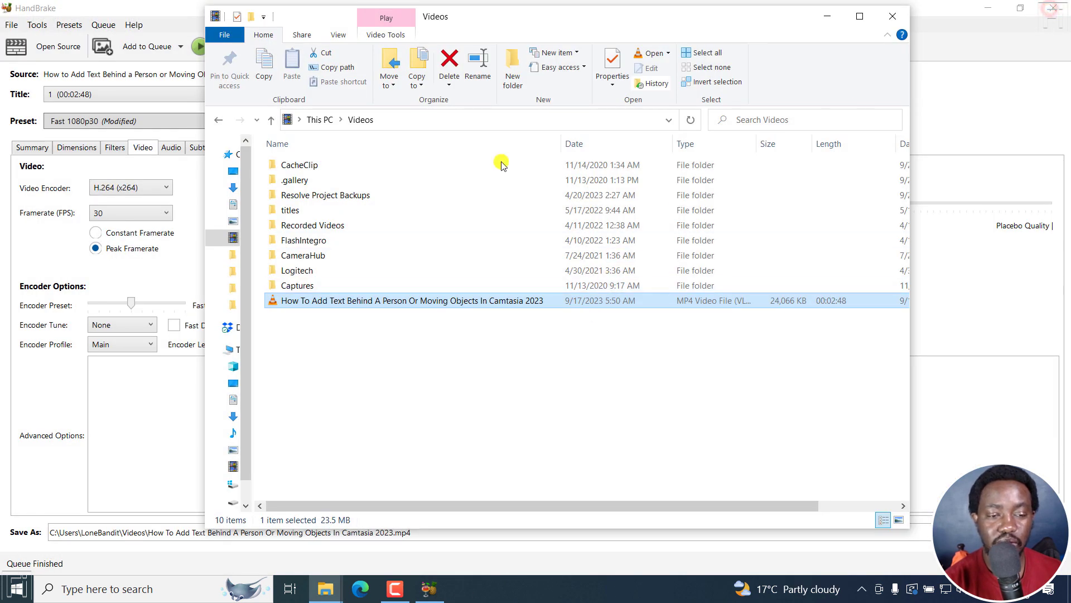
{"action": "left_click", "coordinate": [429, 588]}
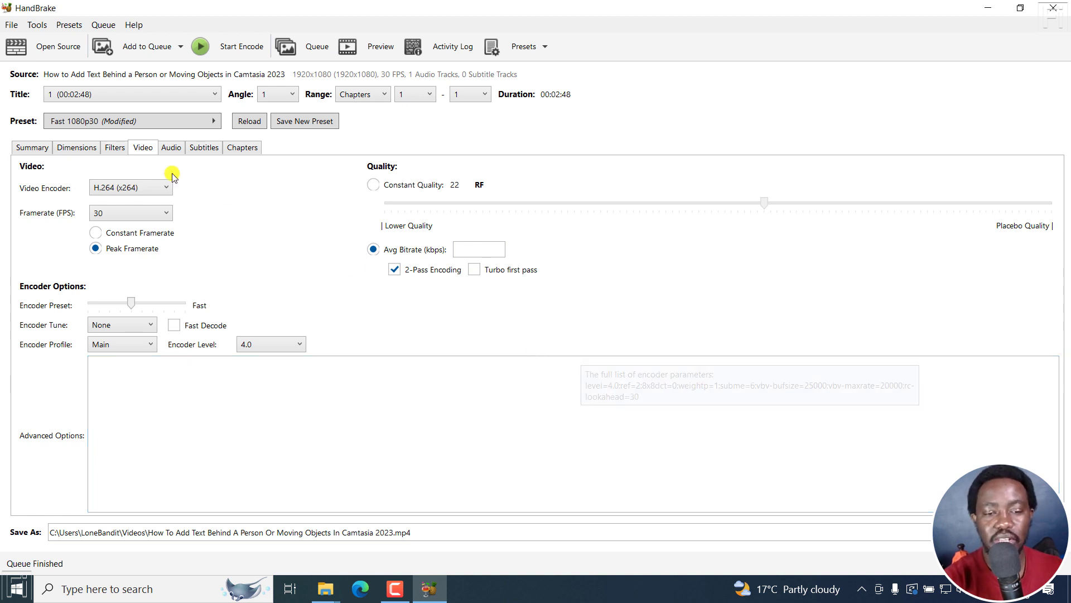
{"action": "left_click", "coordinate": [202, 147]}
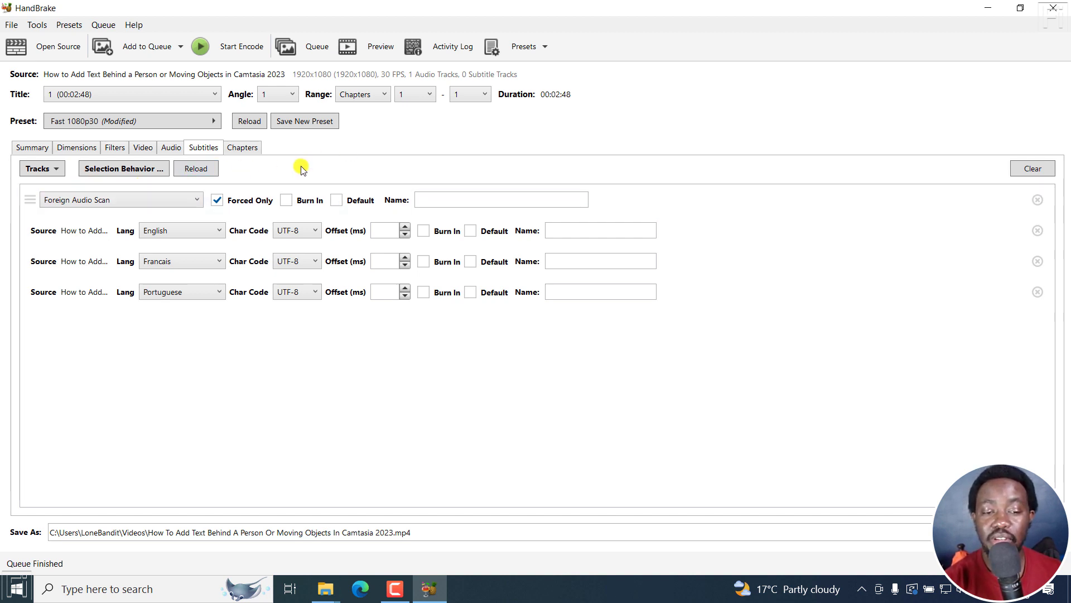
Open and dismiss the Tracks dropdown on HandBrake's Subtitles tab
{"action": "left_click", "coordinate": [55, 168]}
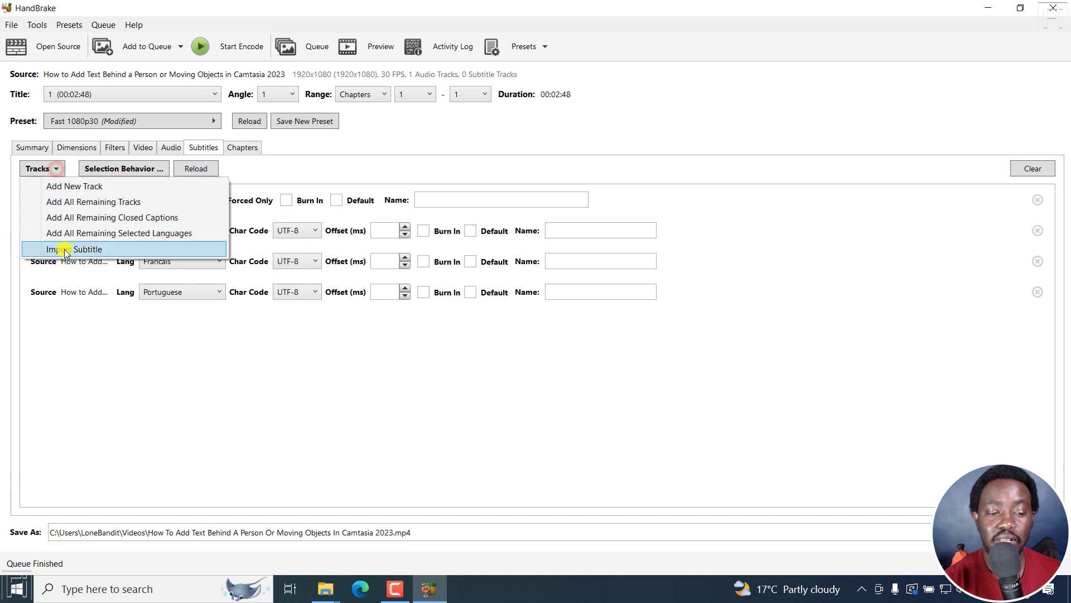
{"action": "left_click", "coordinate": [391, 148]}
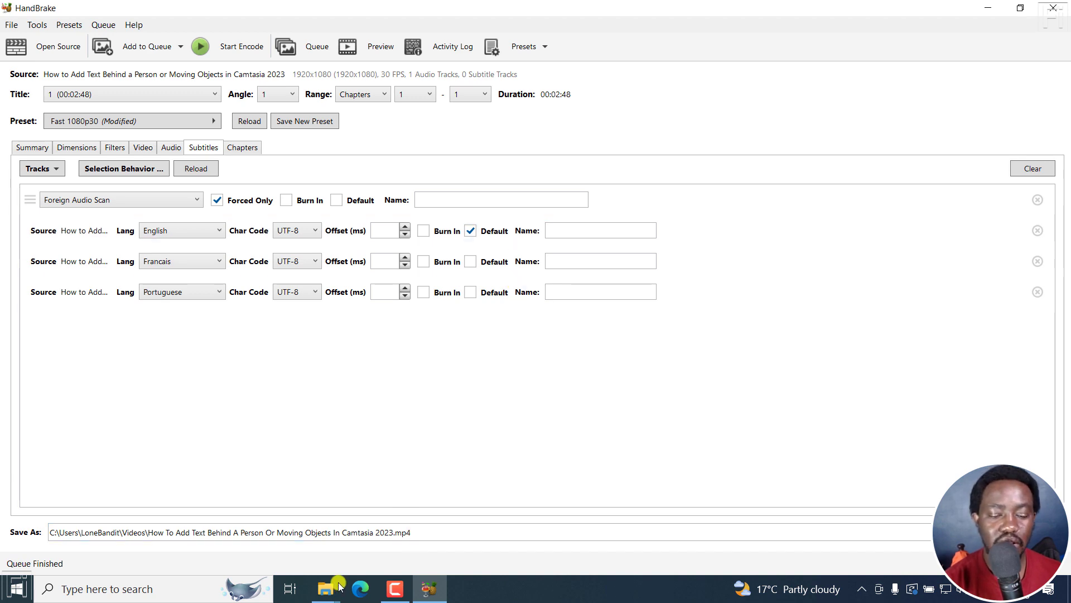
Reopen the re-encoded tutorial MP4 from the Videos folder in VLC
{"action": "mouse_move", "coordinate": [325, 589]}
{"action": "left_click", "coordinate": [282, 553]}
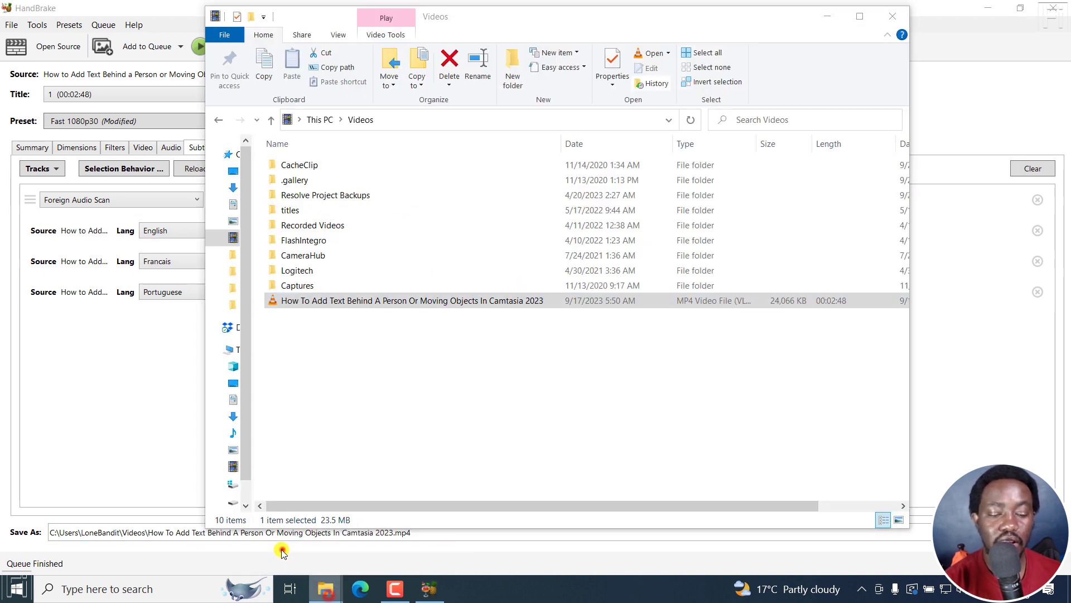
{"action": "double_click", "coordinate": [352, 300]}
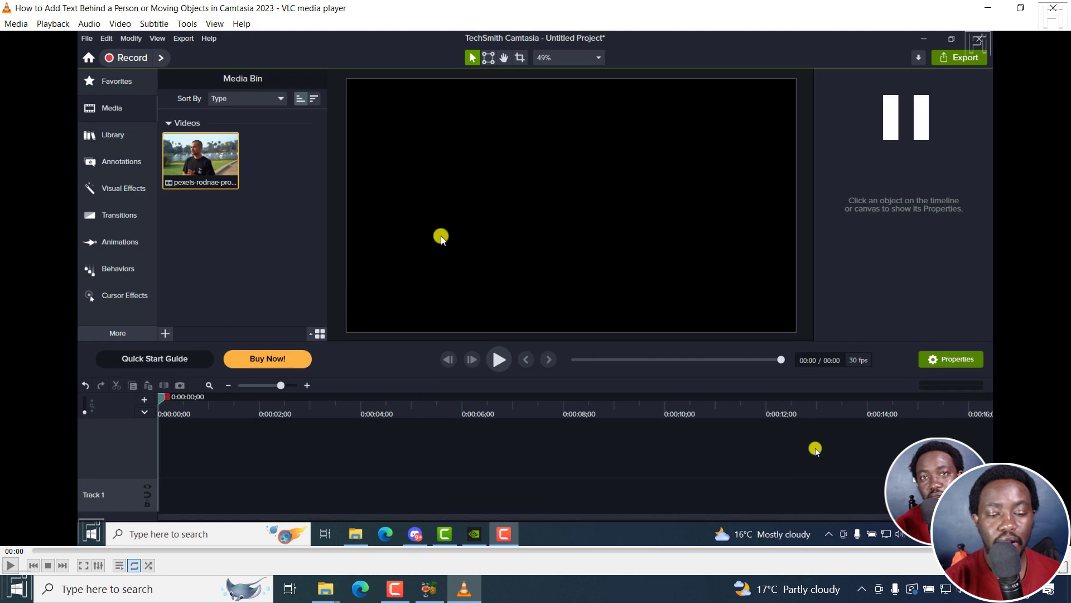
Check VLC's Sub Track list to confirm subtitles start disabled, then leave the player
{"action": "right_click", "coordinate": [441, 236]}
{"action": "mouse_move", "coordinate": [499, 350]}
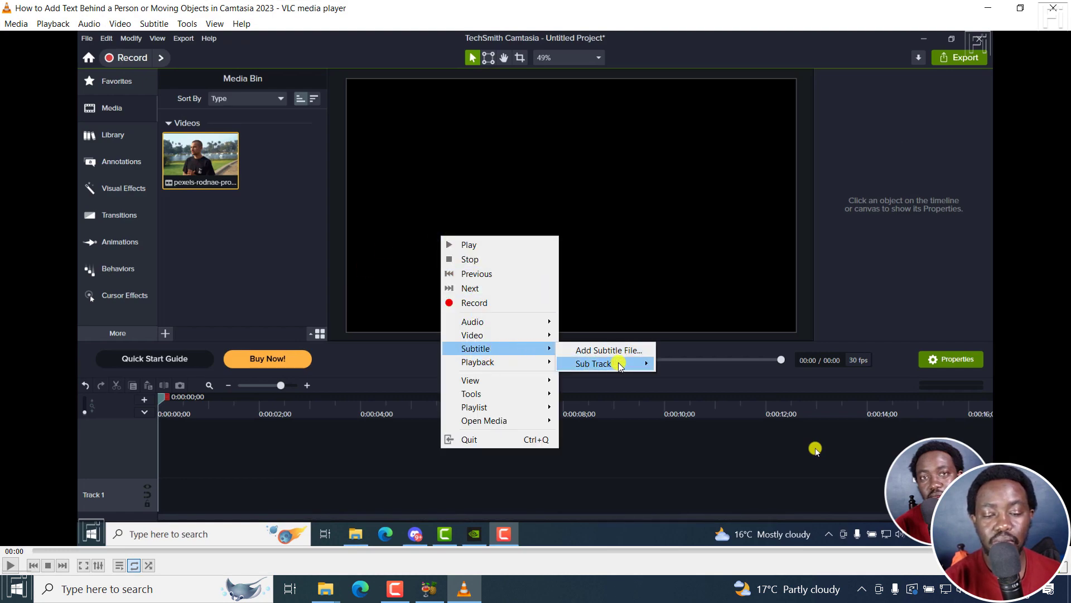
{"action": "mouse_move", "coordinate": [617, 363]}
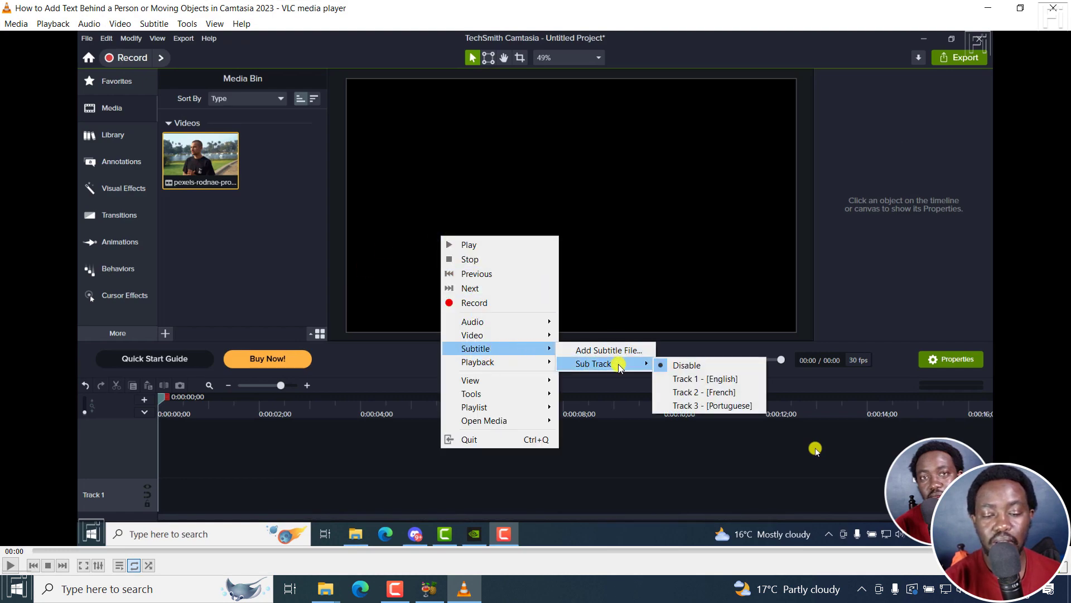
{"action": "left_click", "coordinate": [681, 367]}
{"action": "left_click", "coordinate": [734, 175]}
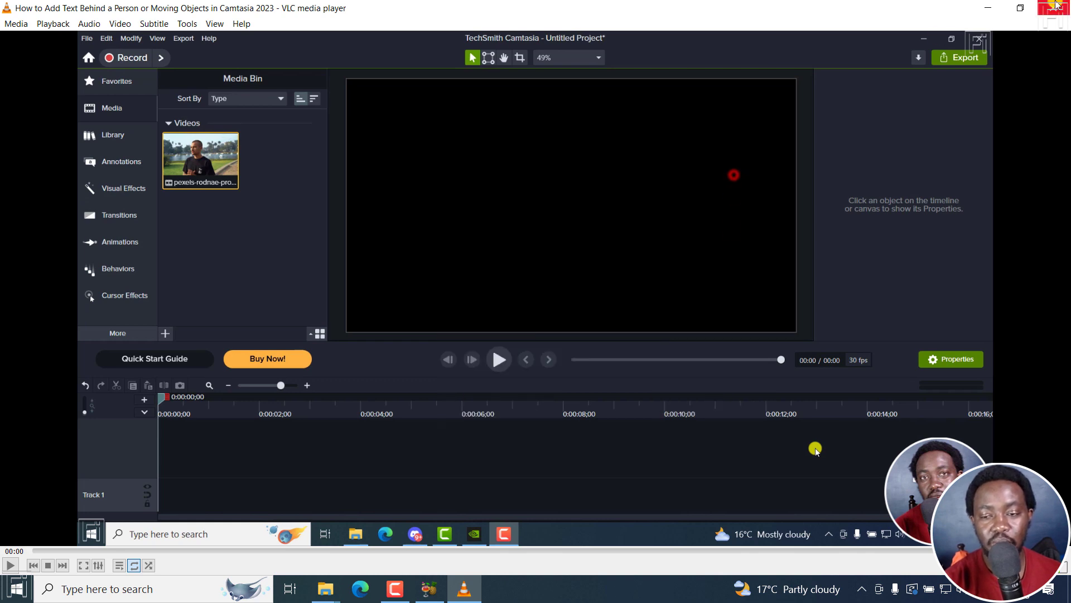
{"action": "left_click", "coordinate": [988, 7]}
{"action": "left_click", "coordinate": [91, 7]}
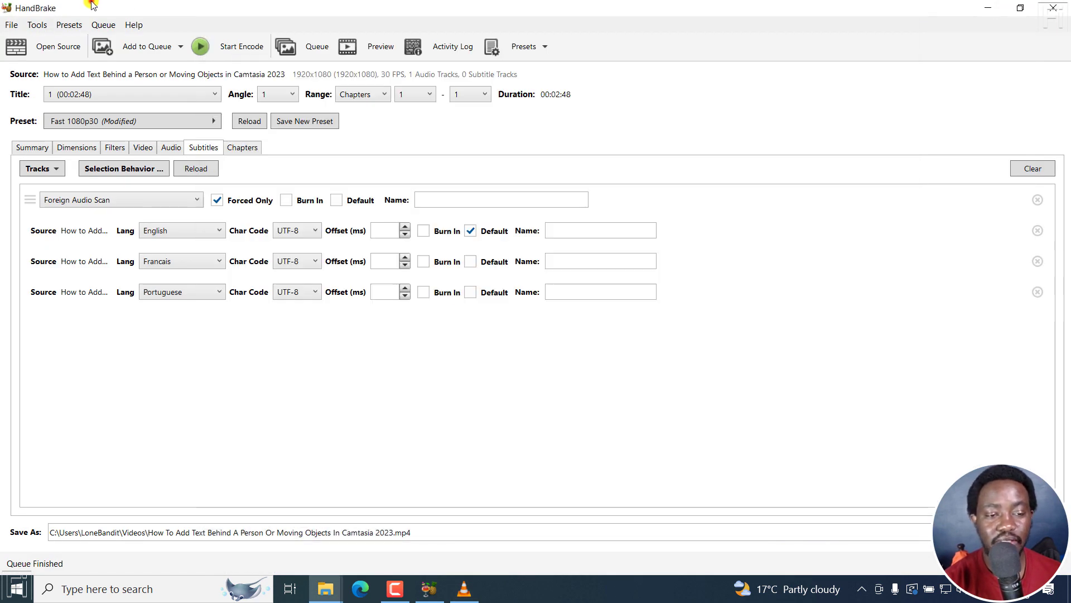